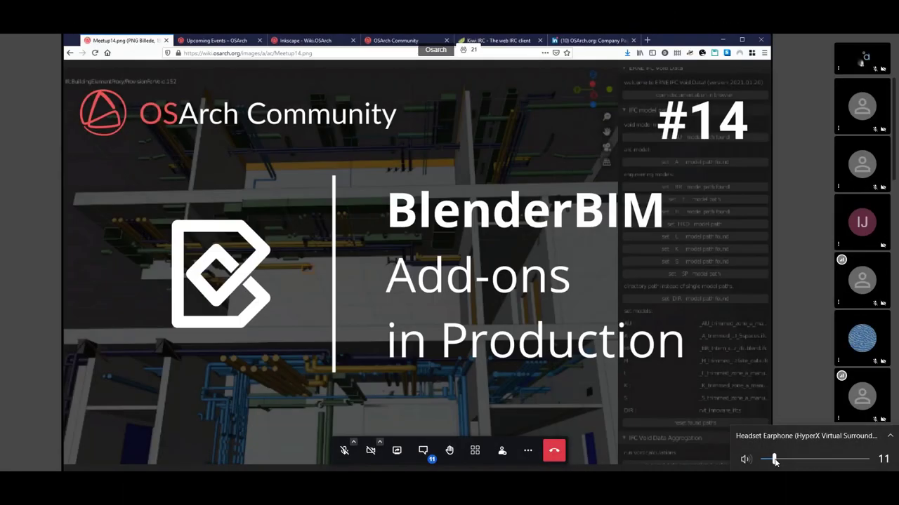
Close the meeting chat beside the shared presentation
left_click_drag(774, 459, 776, 461)
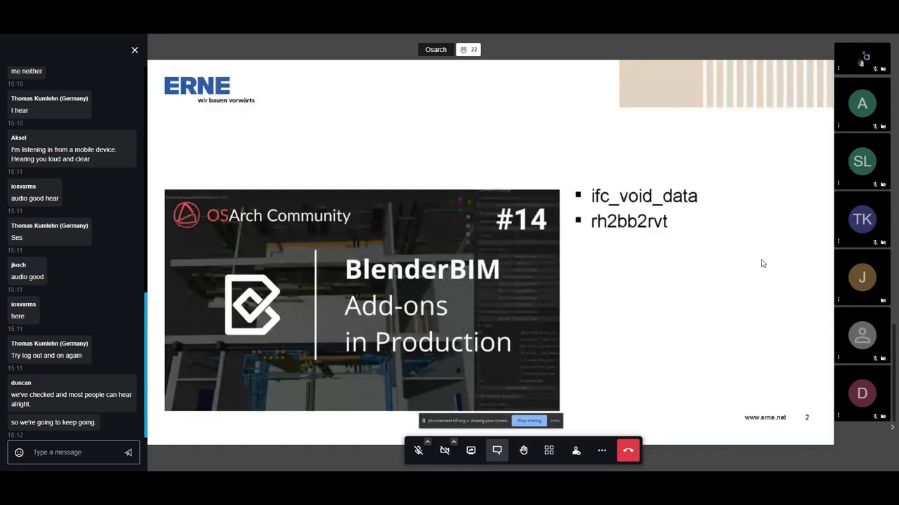
left_click(135, 50)
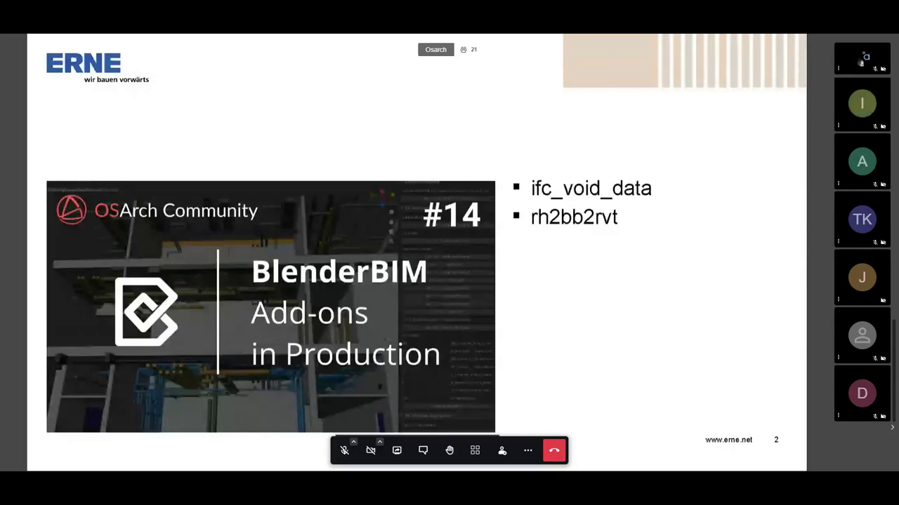
left_click(528, 454)
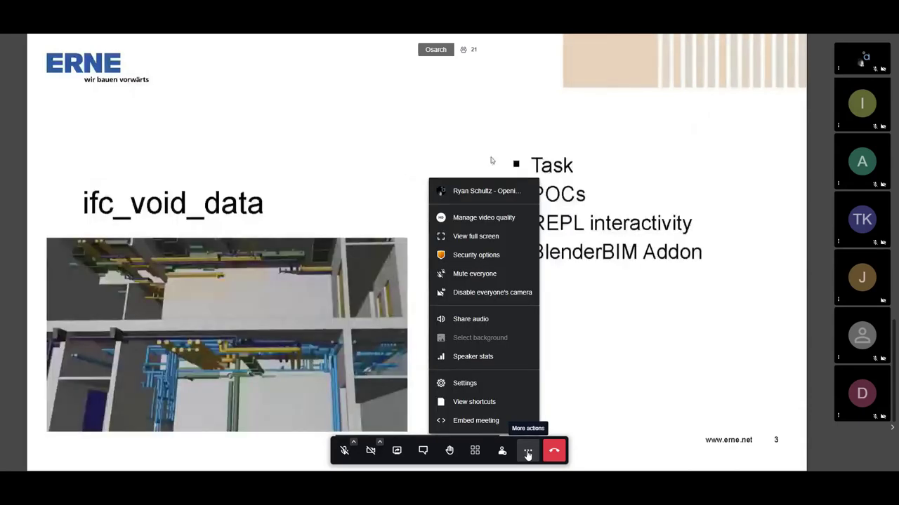
left_click(590, 429)
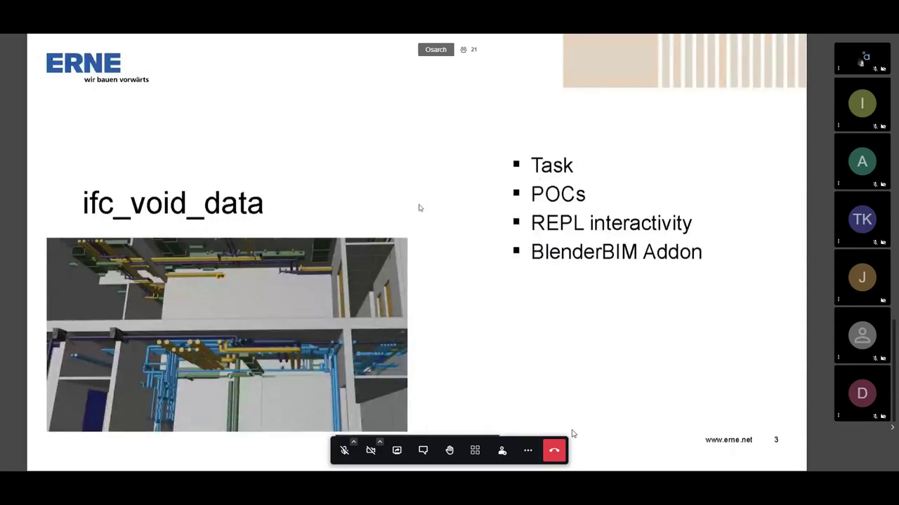
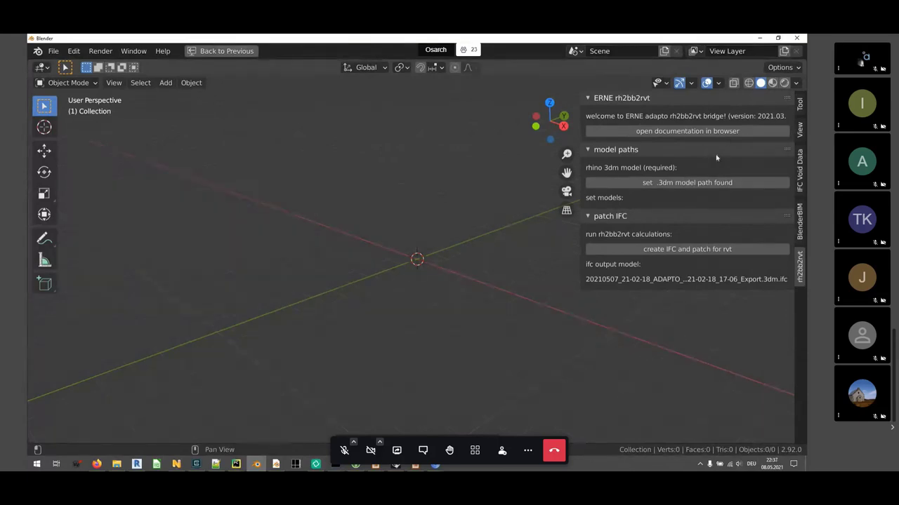
Set the Rhino model path to 21-02-18_ADAPTO_2Floors_2021-02-18_17-06_Export.3dm in the adapto_1day models folder
left_click(695, 183)
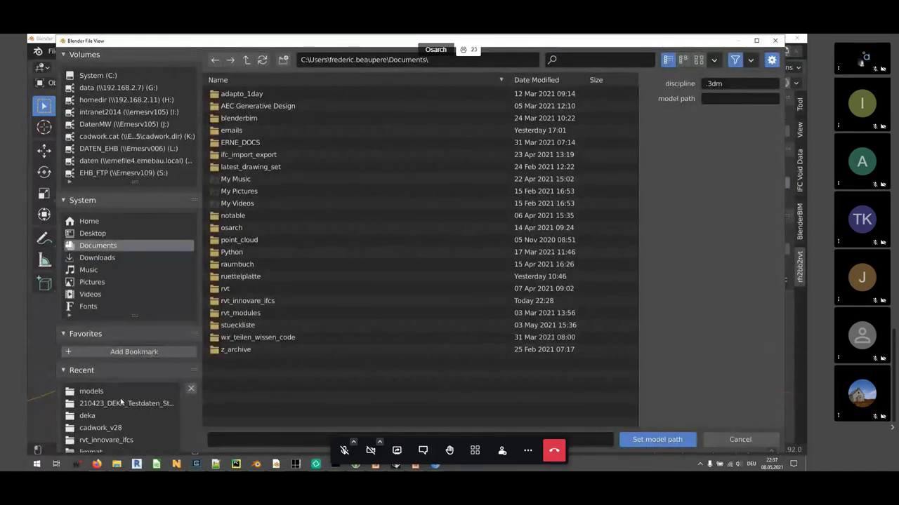
left_click(99, 393)
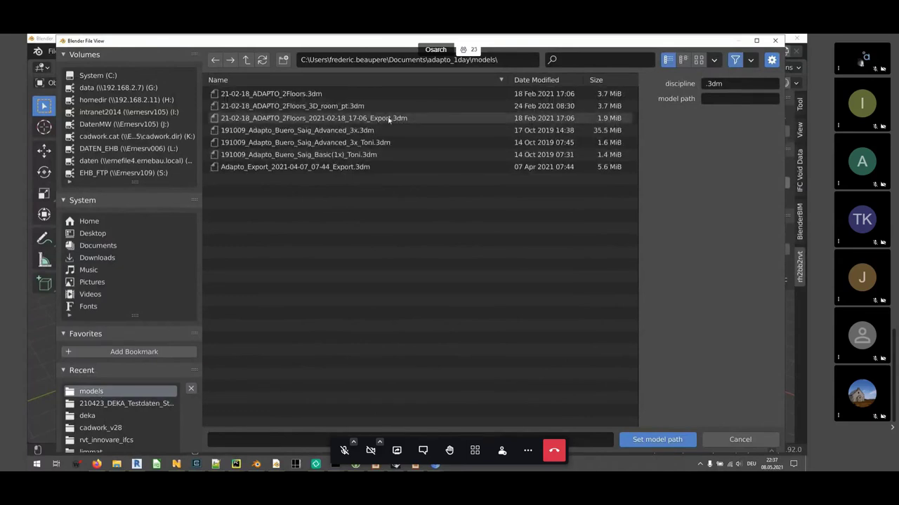
double_click(389, 119)
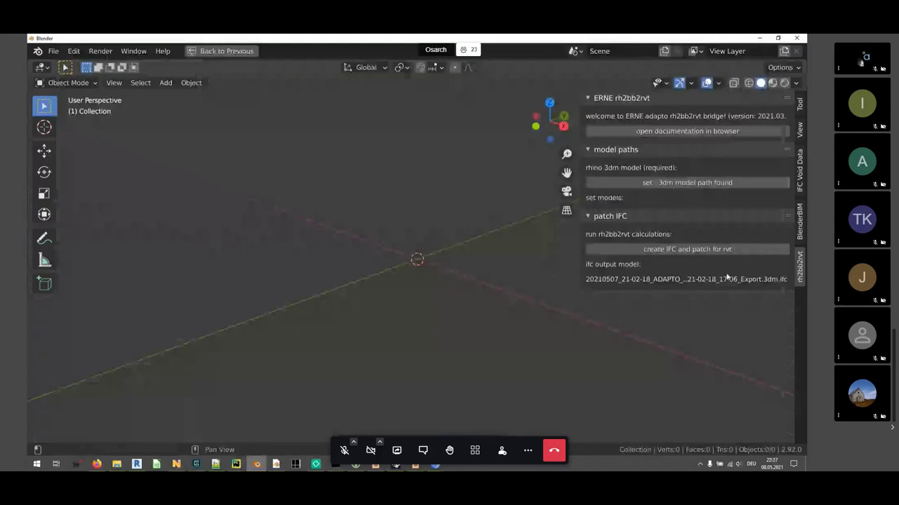
Create the IFC from the Rhino model, patched for Revit, and check the info log
left_click(686, 250)
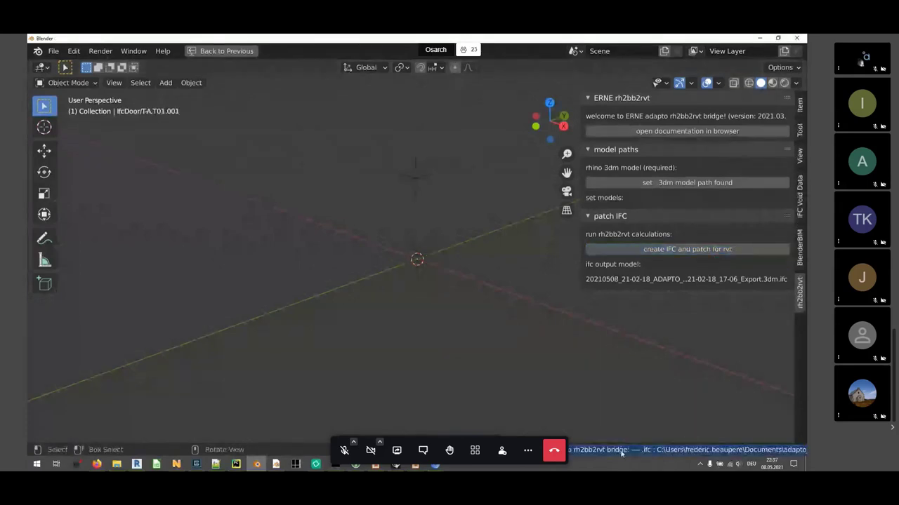
left_click(621, 452)
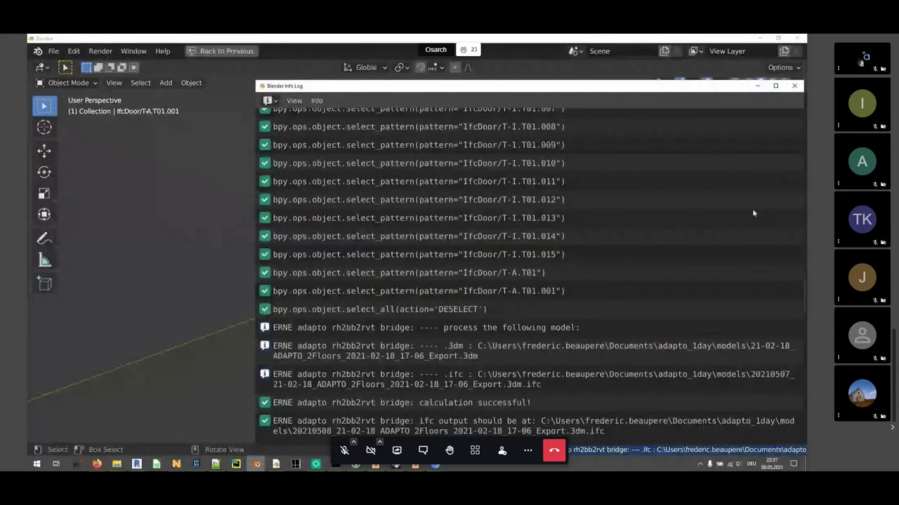
left_click(794, 85)
Frame the generated building, select the upper-storey corner window IfcWindow/FE1.007 and return to the full Python workspace layout
key("Home")
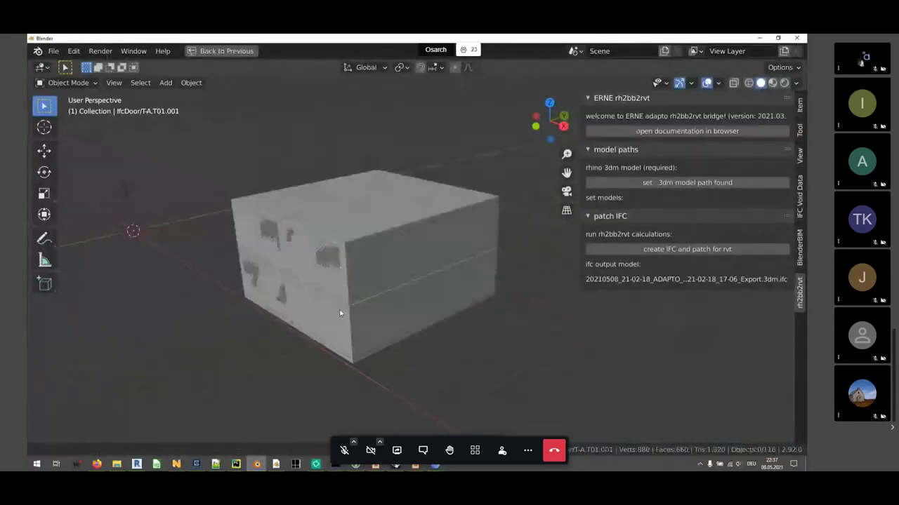
middle_click_drag(393, 298, 459, 284)
left_click(458, 283)
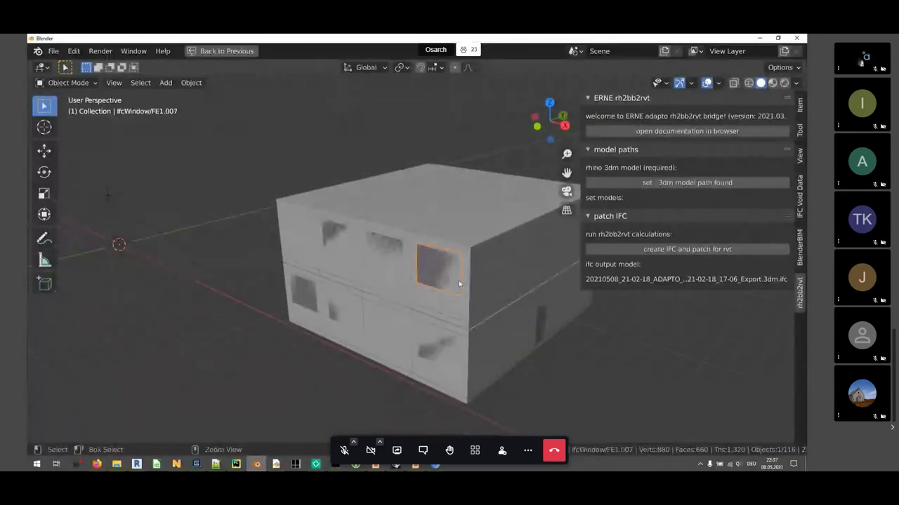
key("ctrl+space")
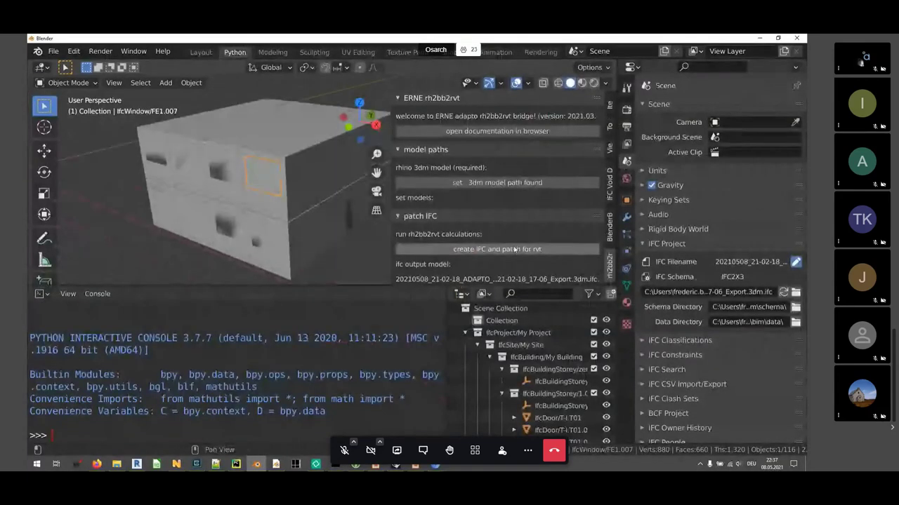
Examine the selected window's IFC object property sets, including from_rhino and Pset_ElementCommon, and its place in the facade
scroll(697, 310, "down", 5)
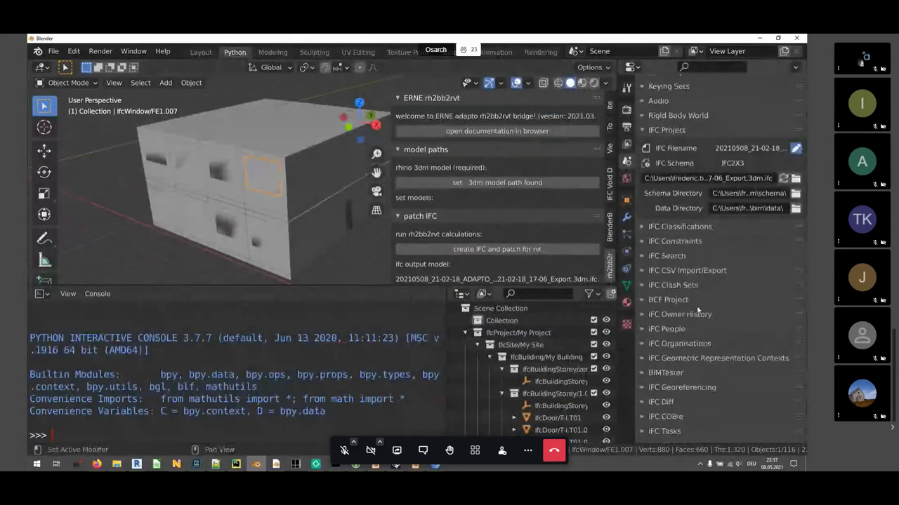
scroll(706, 295, "down", 5)
scroll(710, 288, "up", 3)
scroll(717, 299, "up", 5)
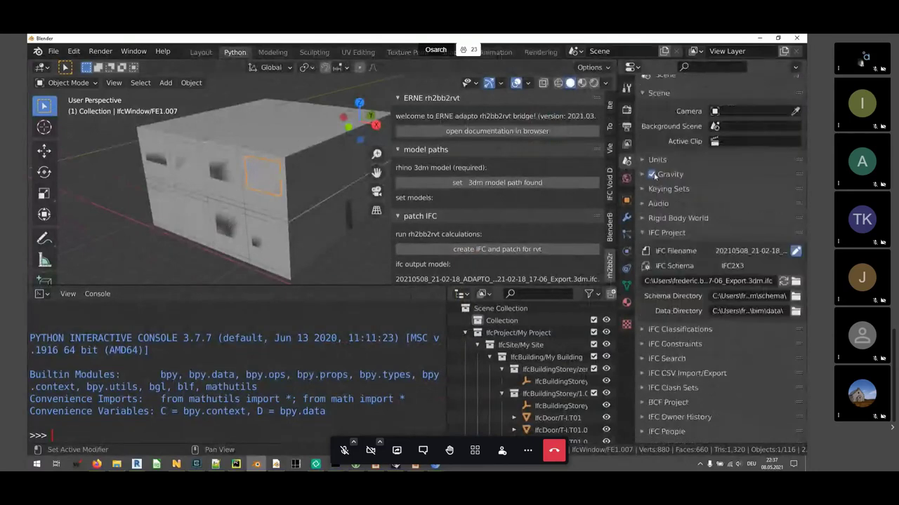
left_click(626, 200)
scroll(718, 313, "up", 1)
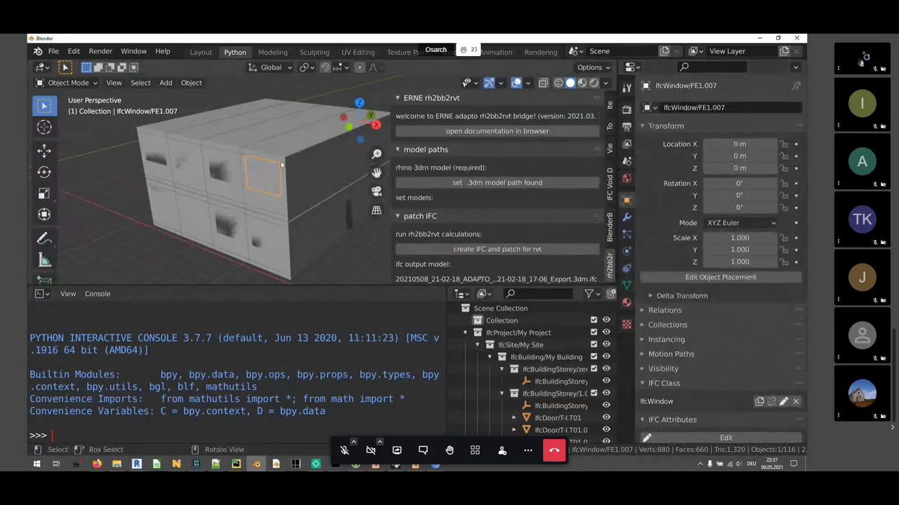
scroll(741, 288, "down", 5)
scroll(741, 289, "down", 10)
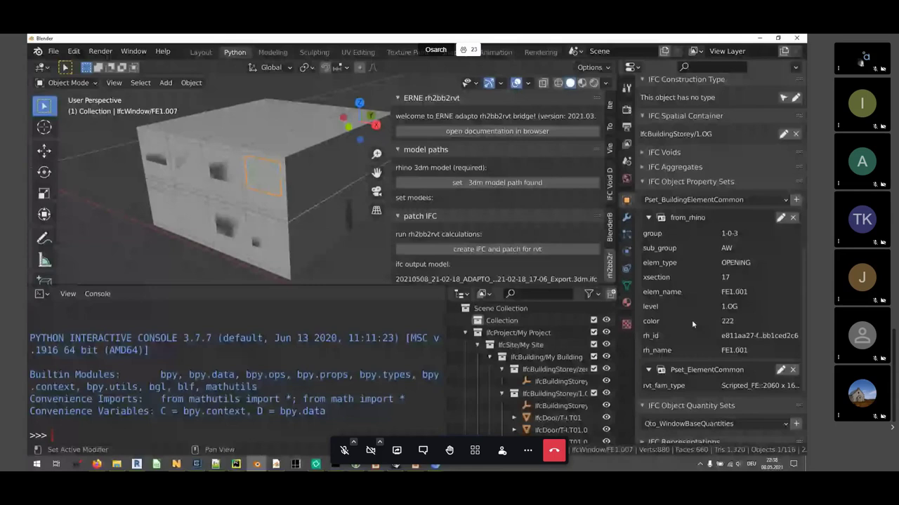
middle_click_drag(295, 190, 254, 196)
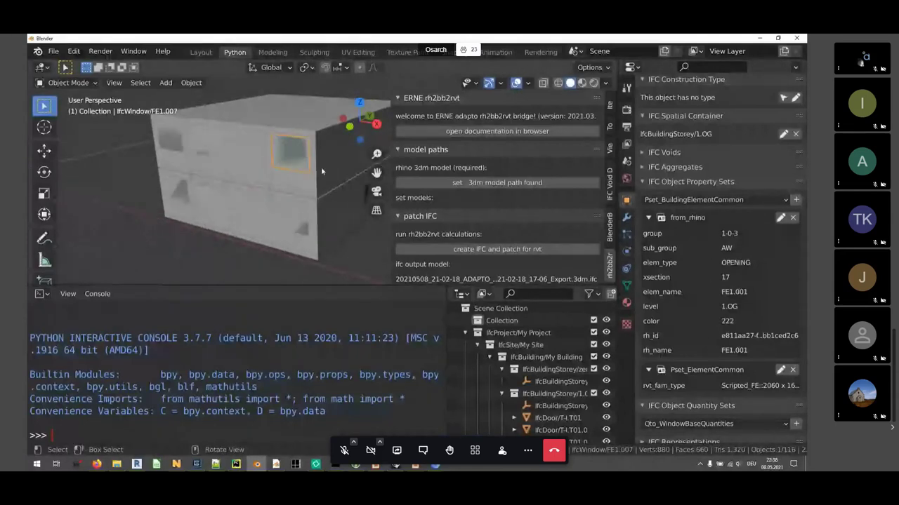
middle_click_drag(320, 167, 317, 172)
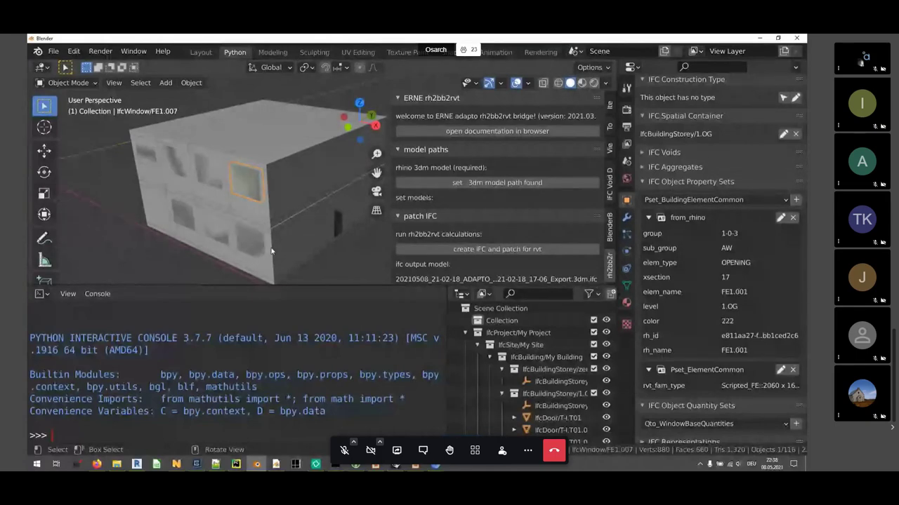
Switch to Revit, close the EG floor plan and open the IFC file 20210508_21-02-18_ADAPTO_2Floors_2021-02-18_17-06_Export.3dm.ifc with AutoJoin Elements enabled
left_click(136, 465)
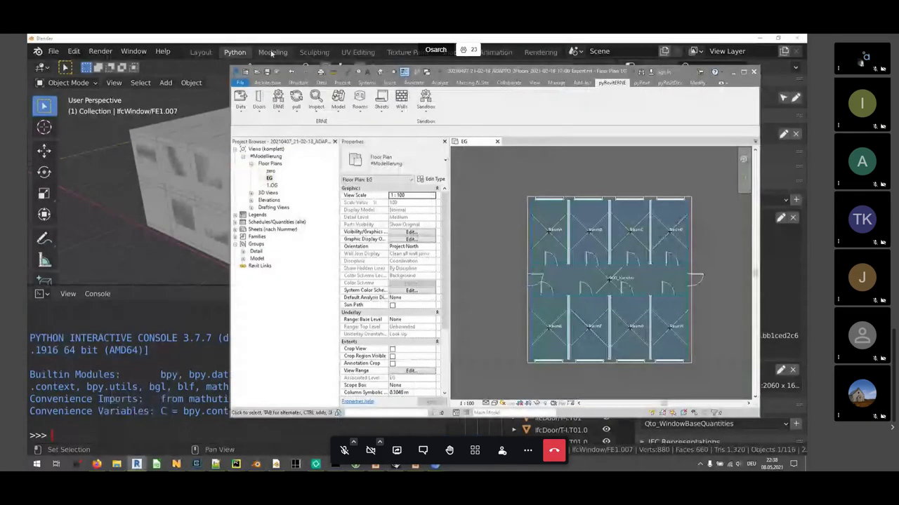
left_click(497, 142)
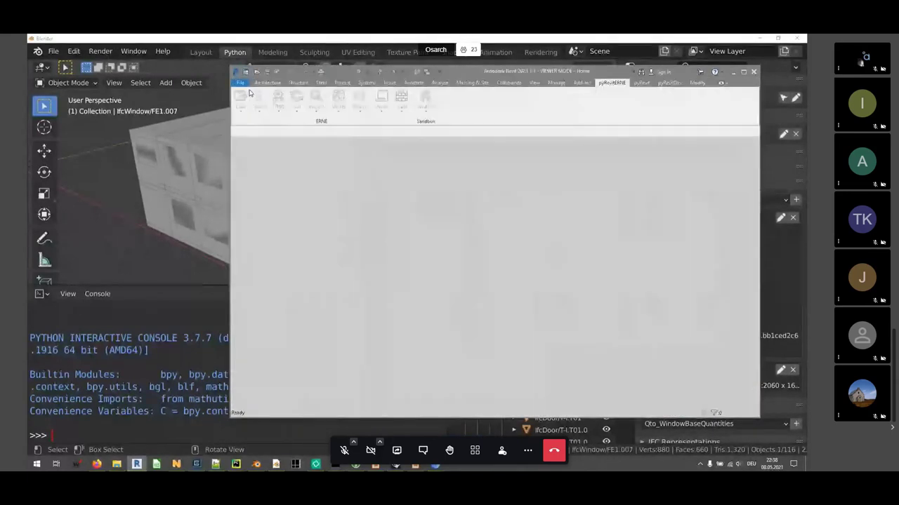
left_click(247, 88)
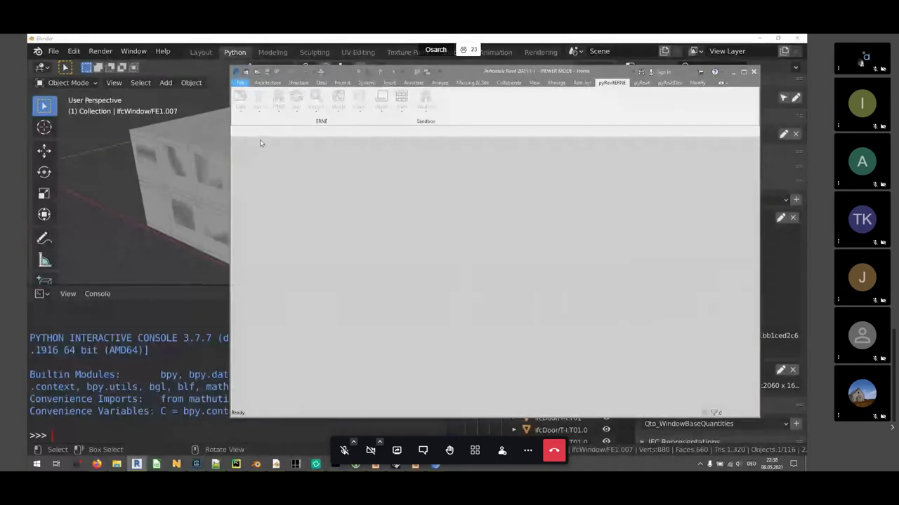
mouse_move(285, 136)
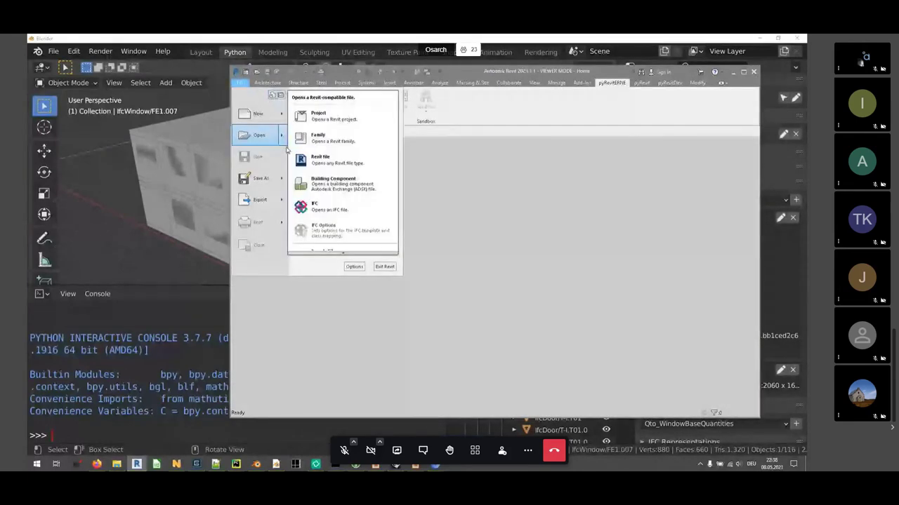
left_click(316, 204)
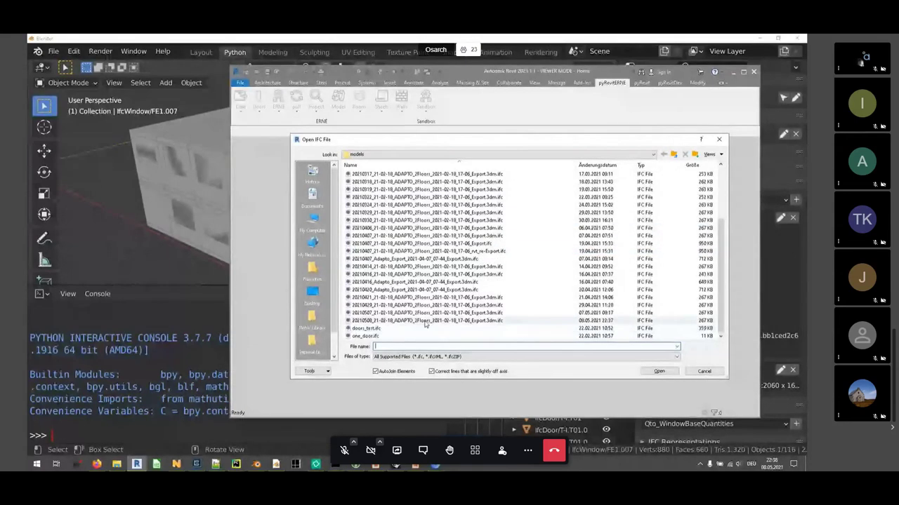
left_click(587, 320)
left_click(662, 371)
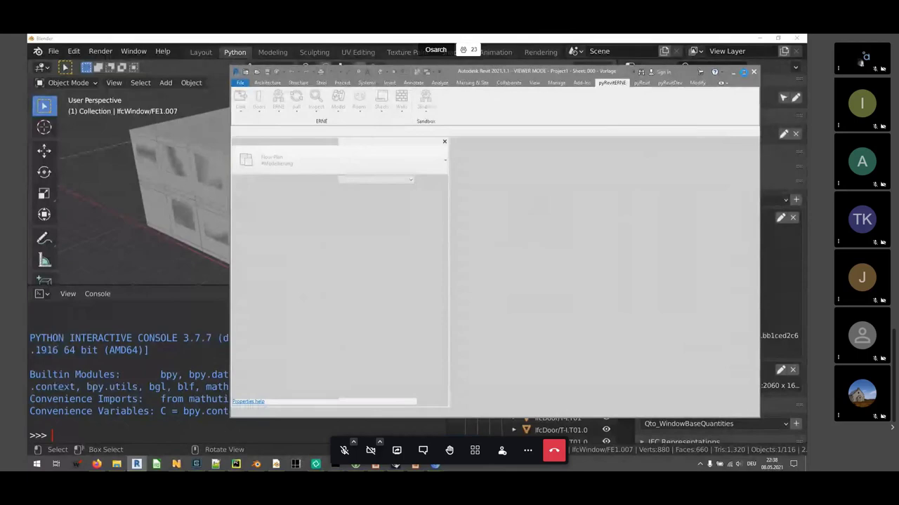
Maximize the Revit window, open the default 3D view of the imported building and disable its section box
left_click(743, 72)
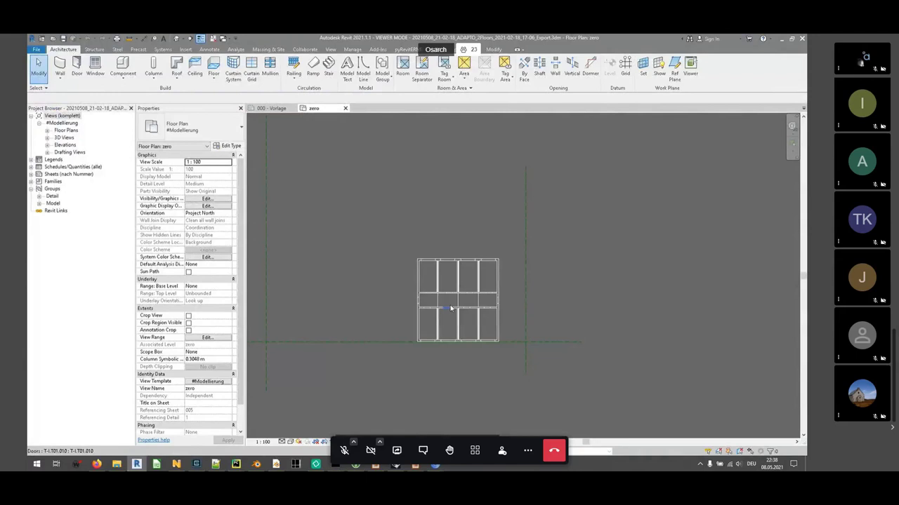
key("z")
key("f")
left_click(177, 39)
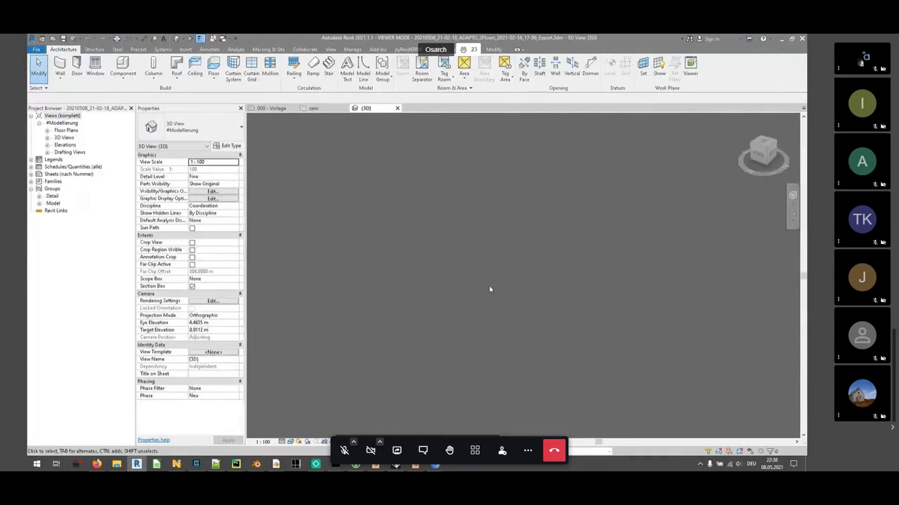
left_click(192, 286)
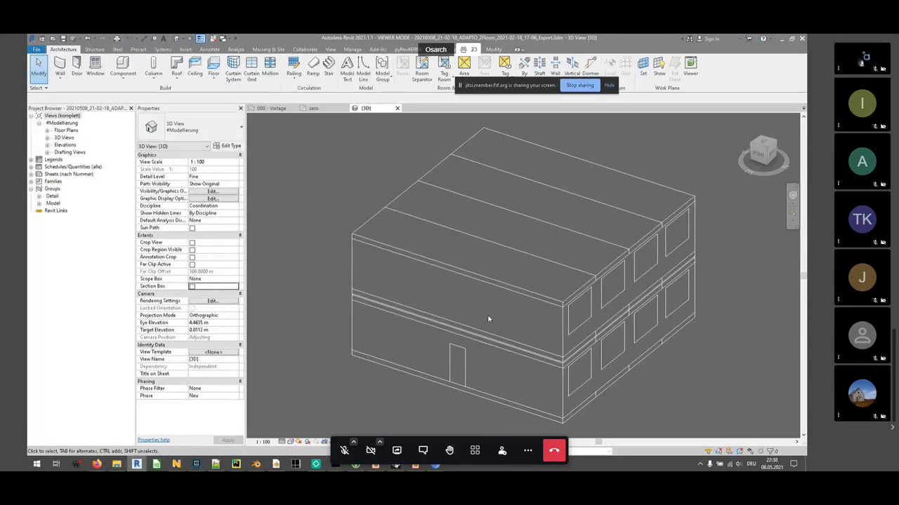
Inspect the categories and properties of the corner wall, roof slab, ground-floor corner window and side door
middle_click_drag(488, 320, 683, 357, "shift")
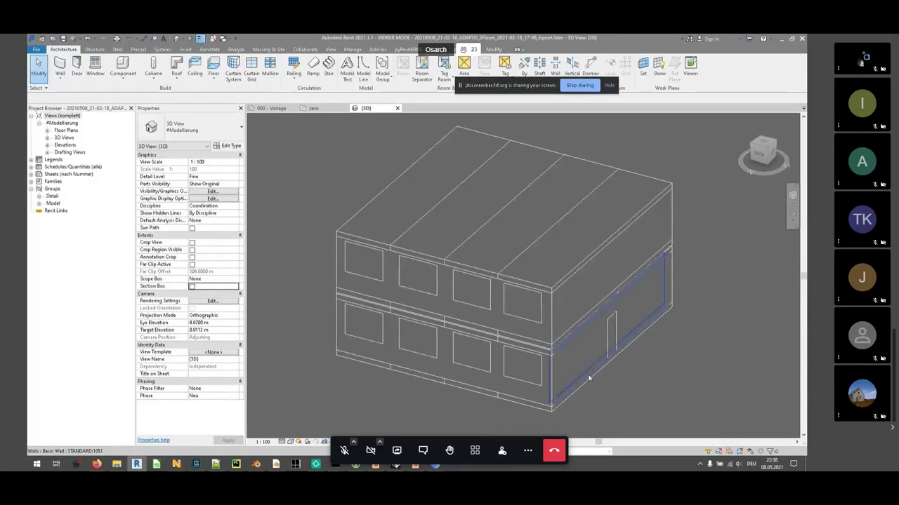
left_click(553, 389)
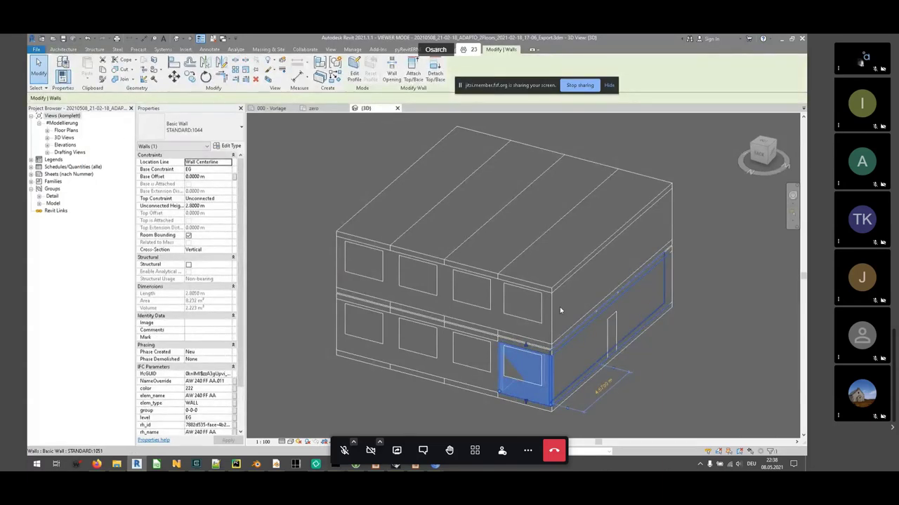
left_click(548, 304)
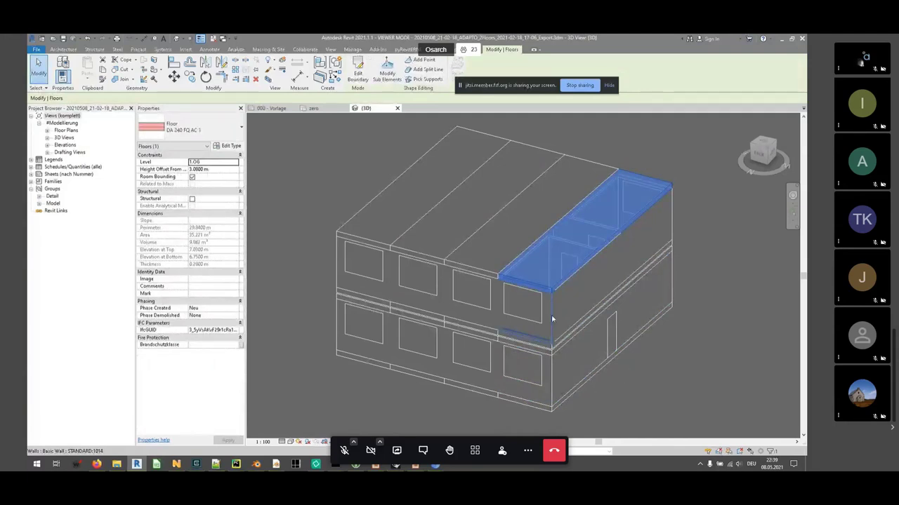
key("Escape")
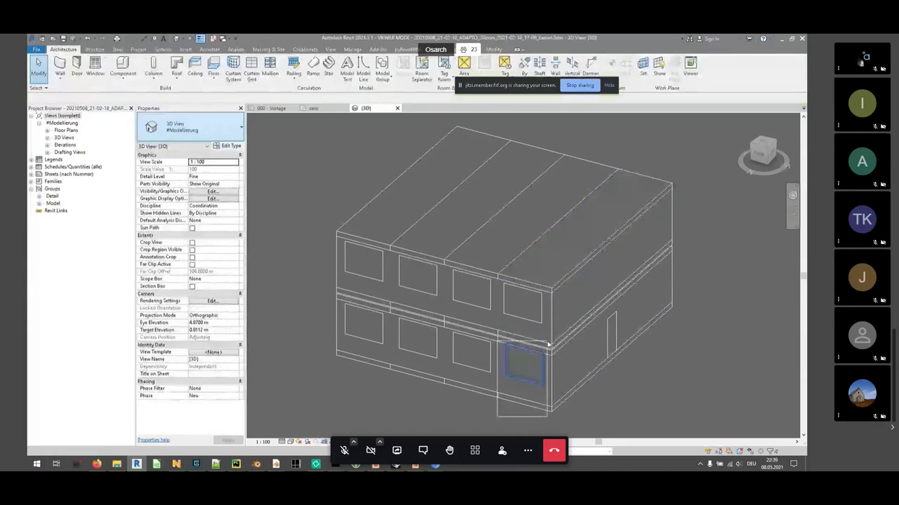
left_click(540, 370)
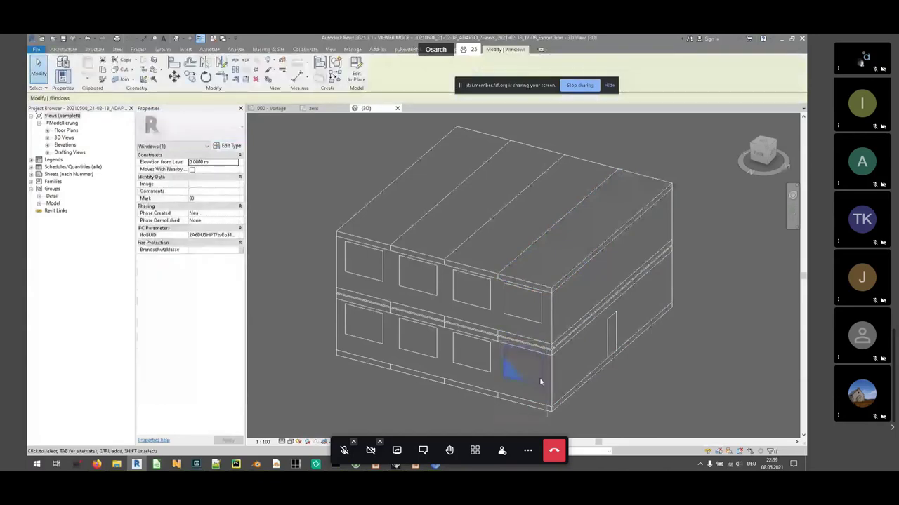
scroll(539, 377, "up", 5)
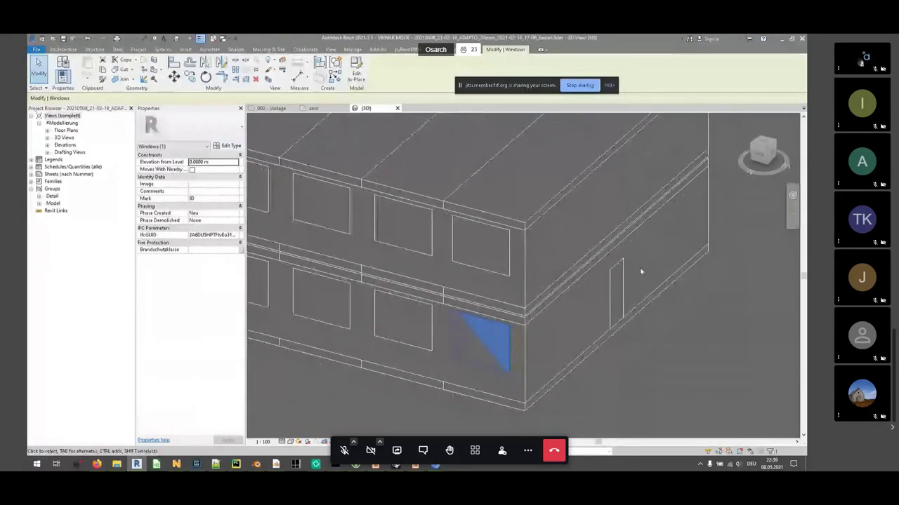
left_click(622, 272)
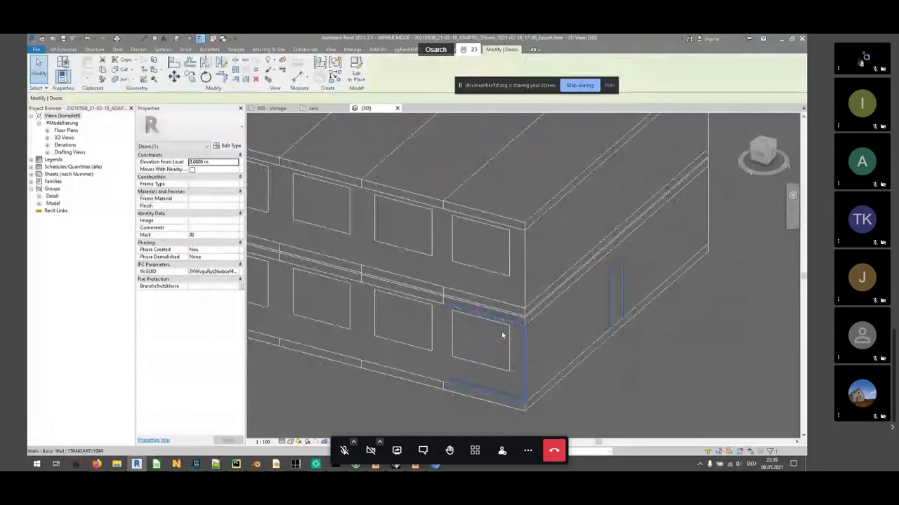
View the whole imported building, open the EG and 1.OG floor plans, and return to the default 3D view
scroll(502, 336, "down", 4)
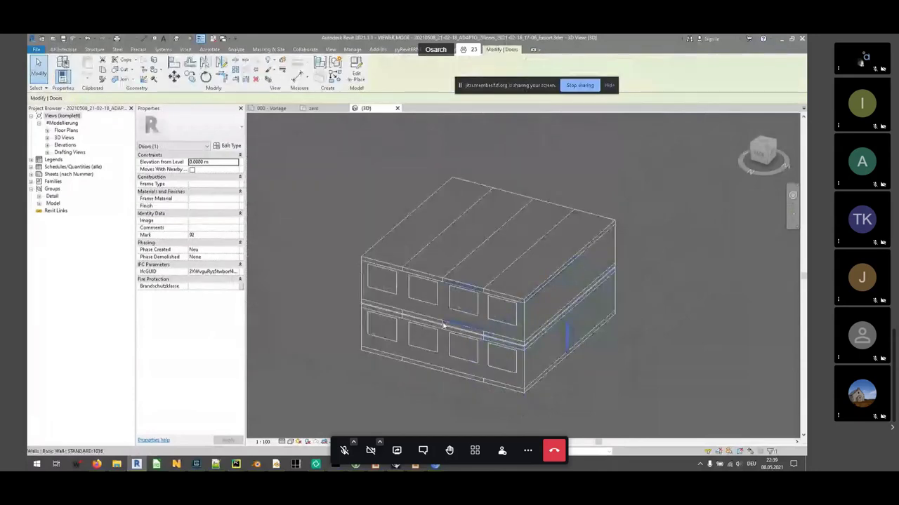
middle_click_drag(477, 283, 495, 287)
left_click(324, 108)
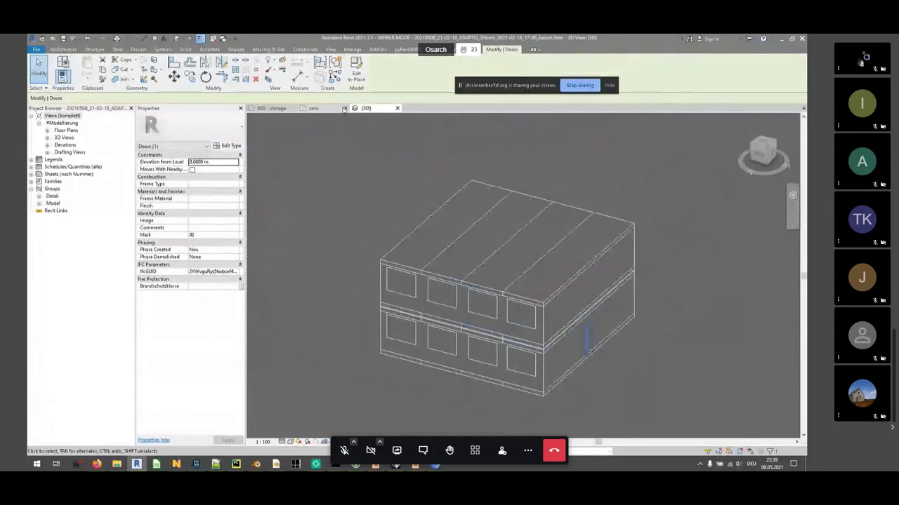
double_click(66, 130)
double_click(65, 146)
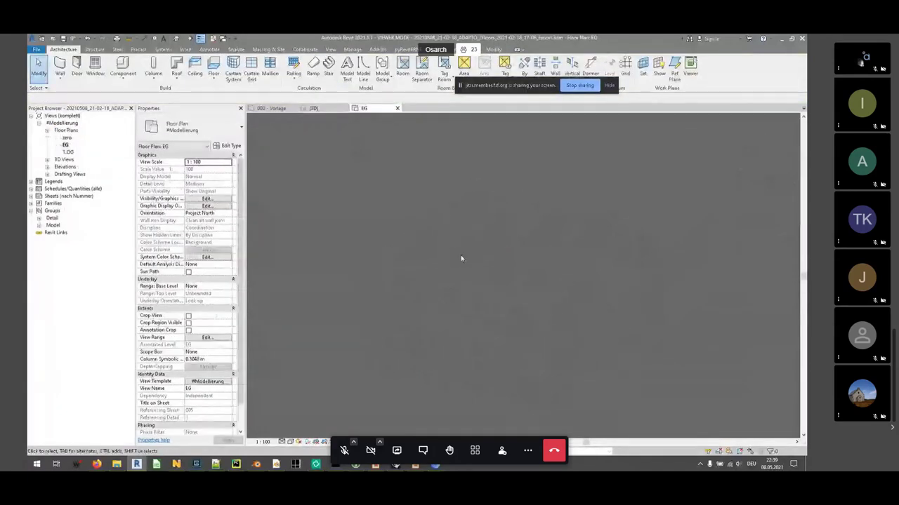
double_click(68, 152)
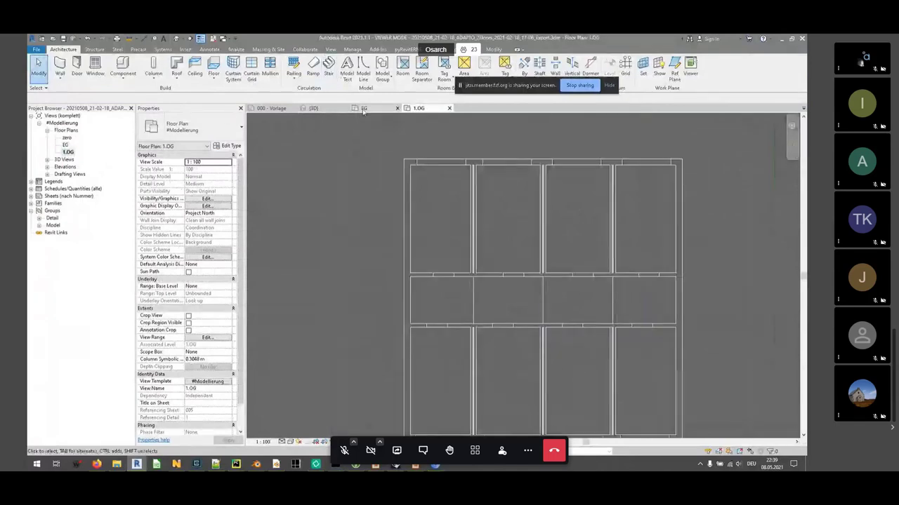
left_click(313, 109)
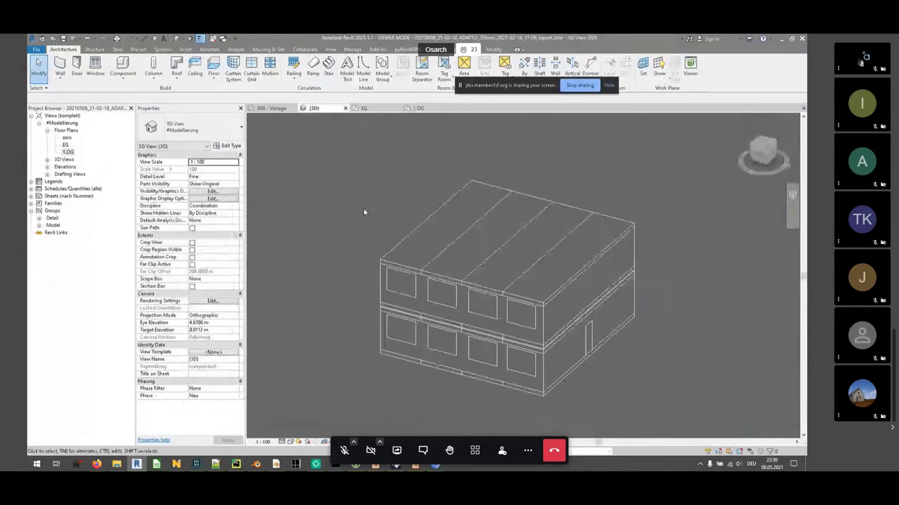
Run the Adapto1Day_ifc2rvt script from the pyRevit ERNE model tools on the imported building
scroll(379, 207, "up", 1)
scroll(483, 181, "up", 2)
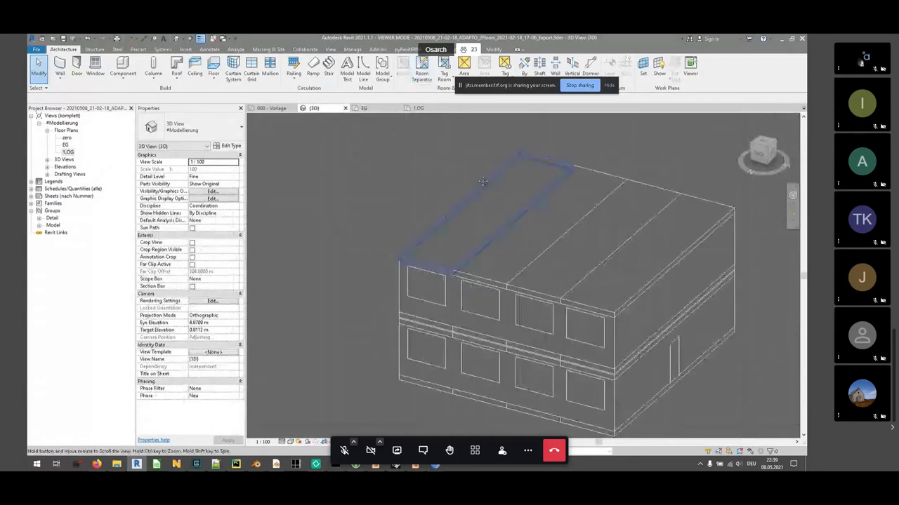
left_click(405, 49)
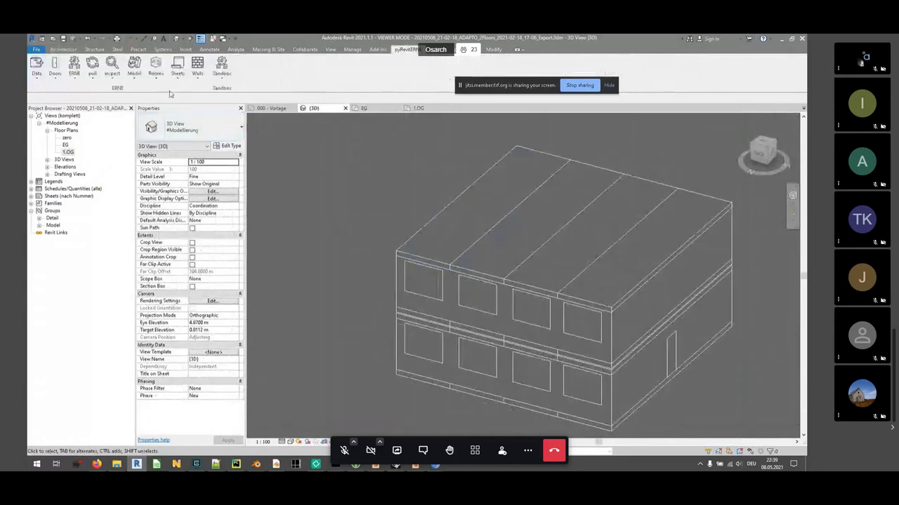
left_click(74, 74)
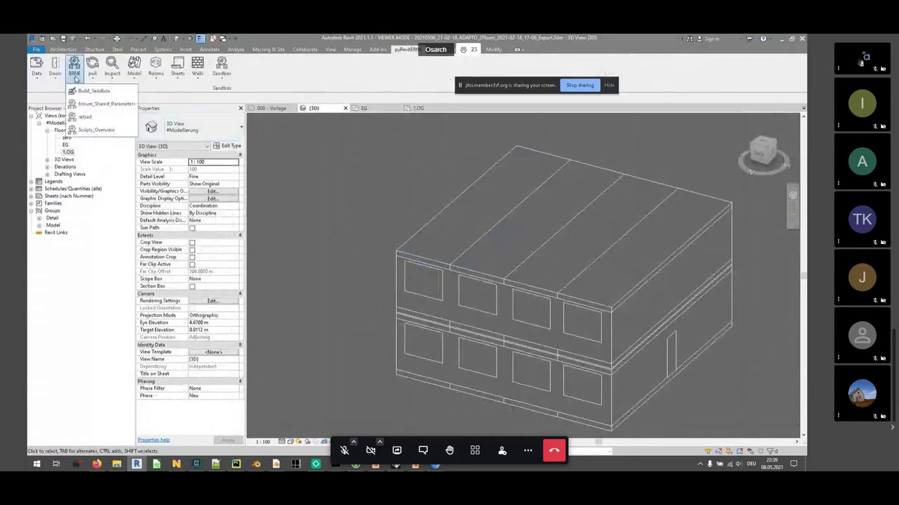
left_click(223, 75)
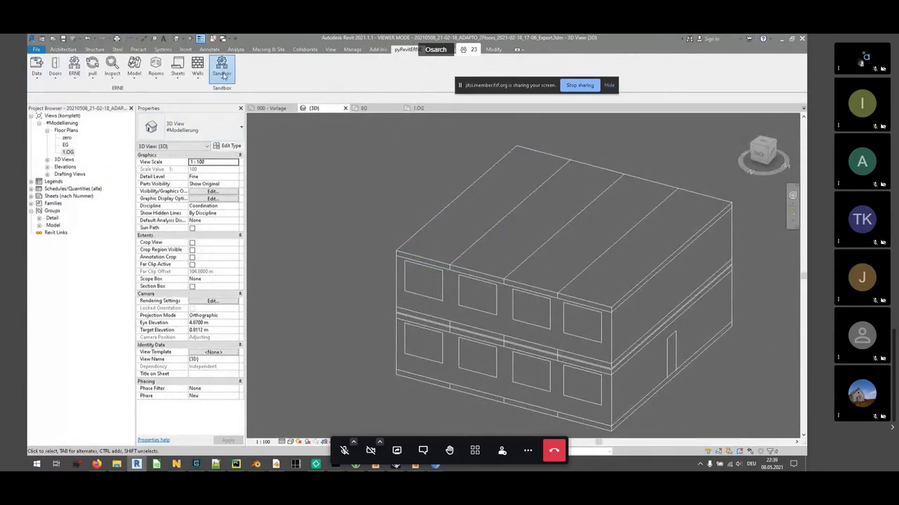
left_click(224, 75)
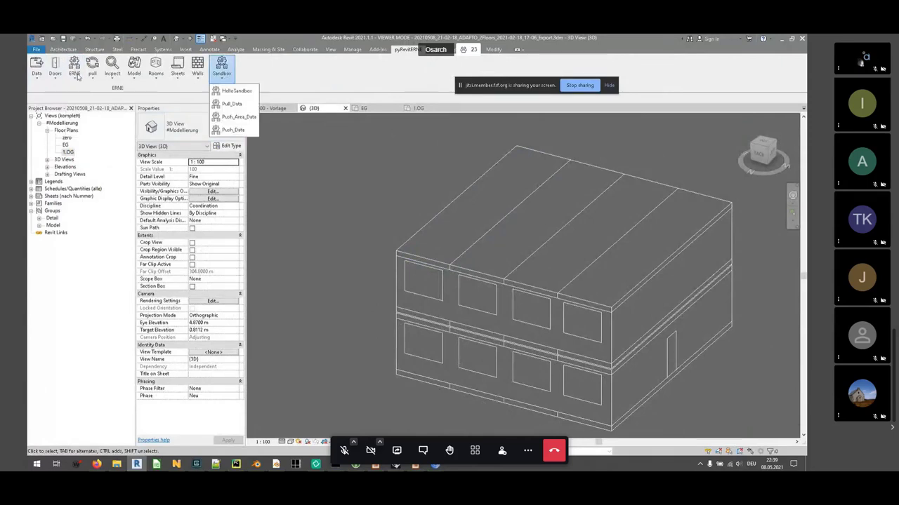
left_click(134, 67)
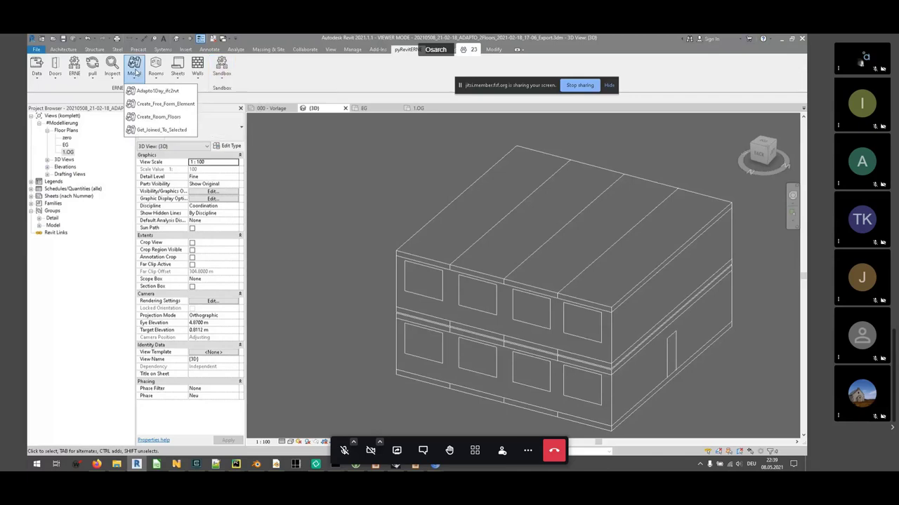
left_click(158, 91)
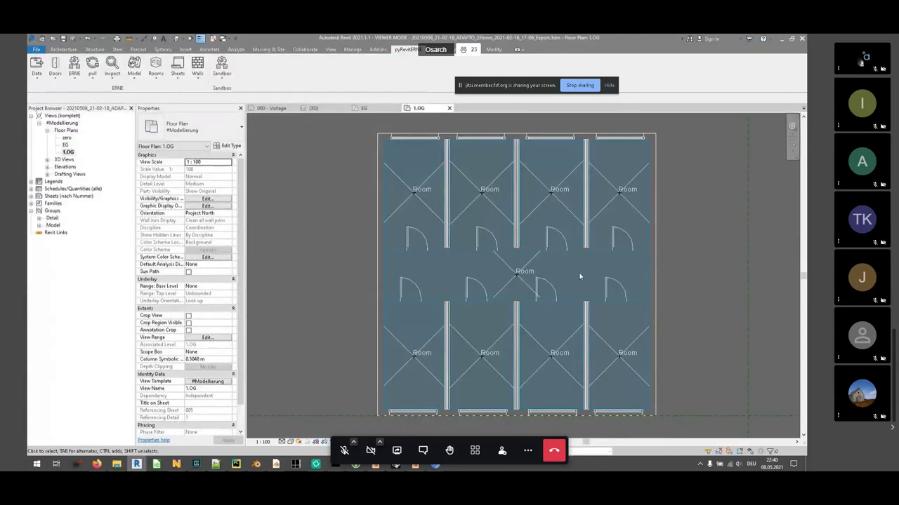
Examine the script's converted rooms, doors and windows in the 1.OG floor plan and the 3D view
scroll(580, 276, "down", 1)
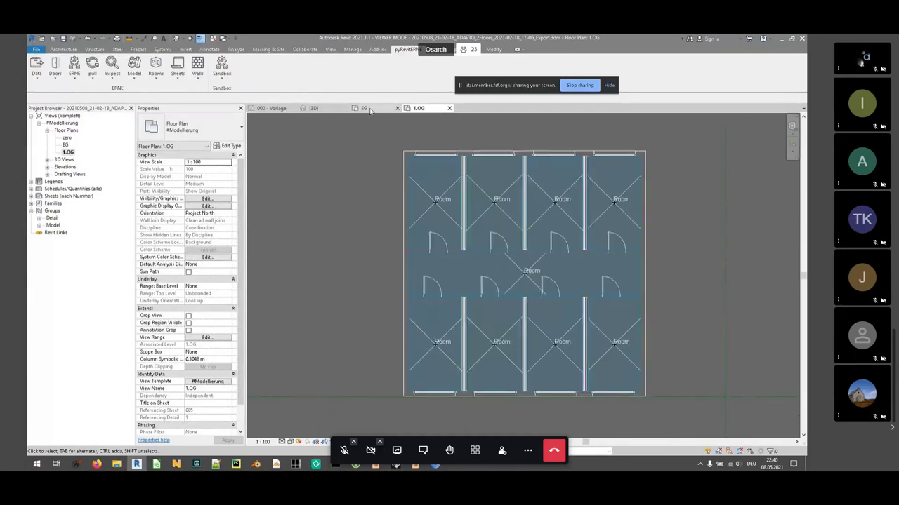
left_click(313, 108)
middle_click_drag(637, 300, 654, 310, "shift")
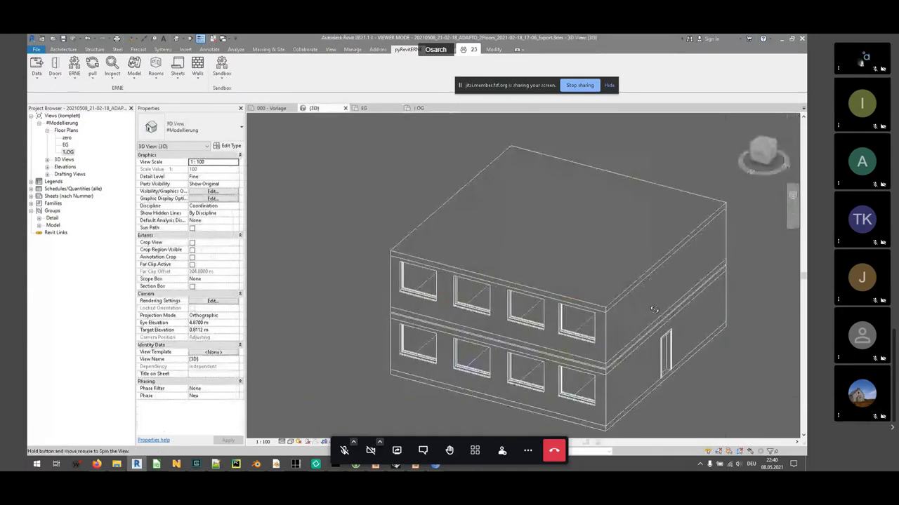
Switch to the presentation's BlenderBIM AddOn demo slide, view the IFC model in Blender again, and return to the presentation
key("alt+Tab")
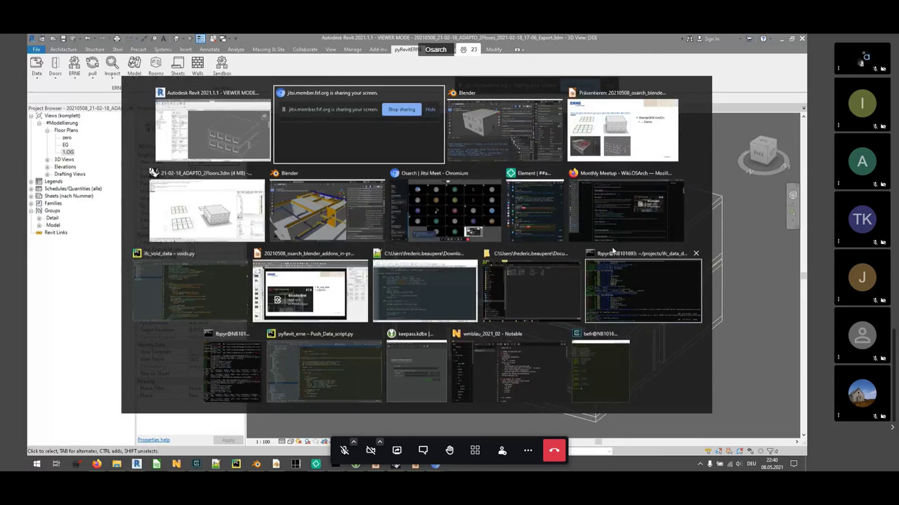
left_click(622, 130)
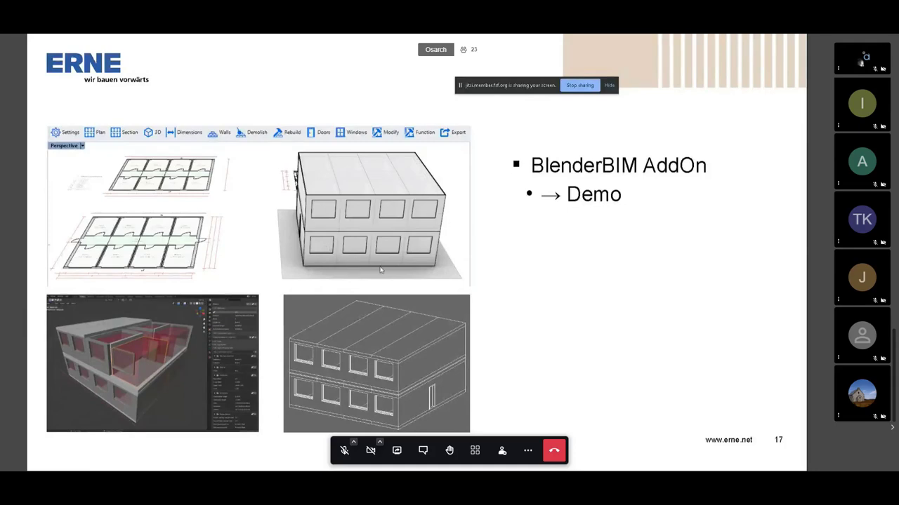
key("alt+Tab")
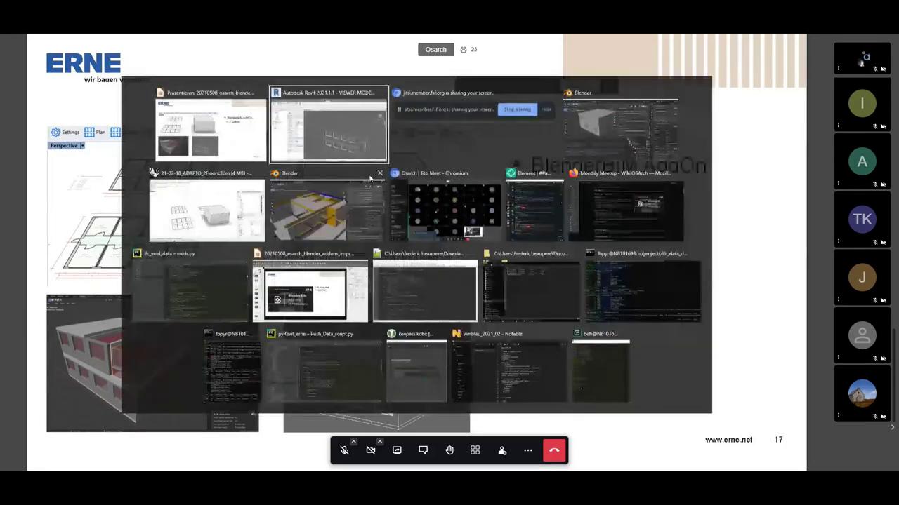
left_click(631, 135)
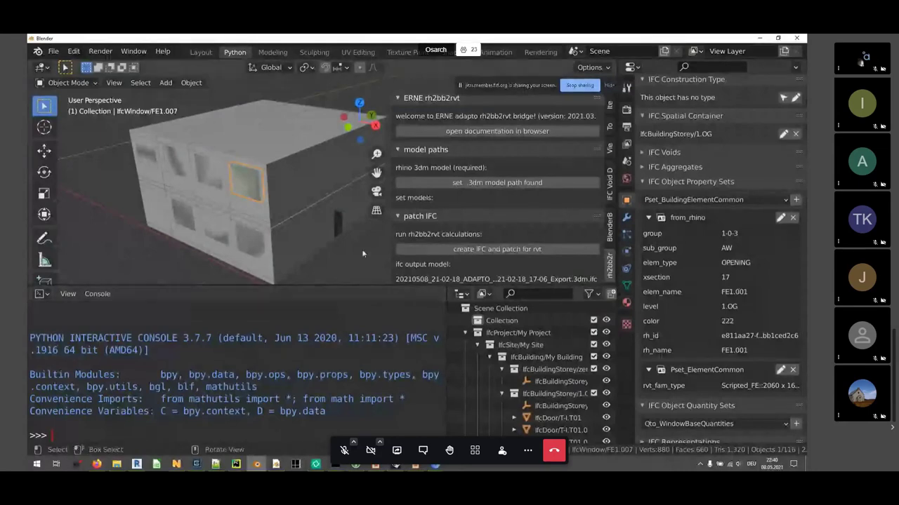
middle_click_drag(363, 254, 362, 252)
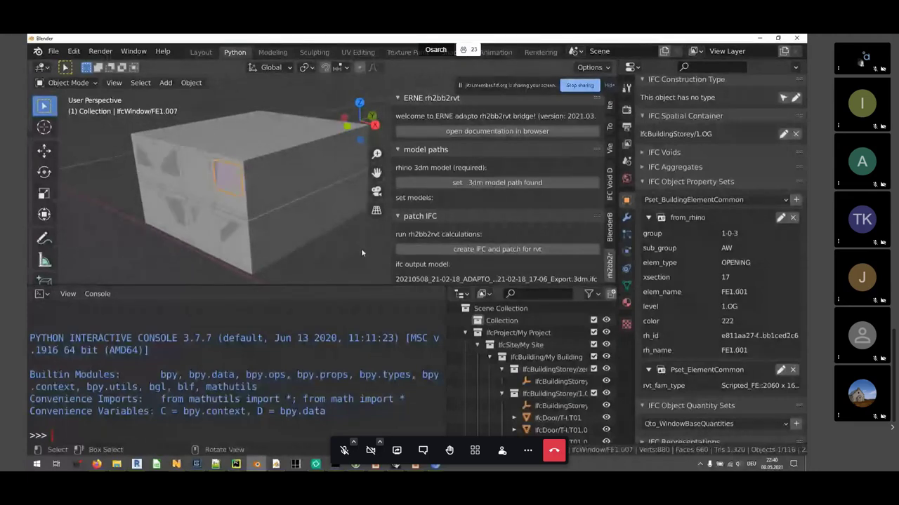
key("alt+Tab")
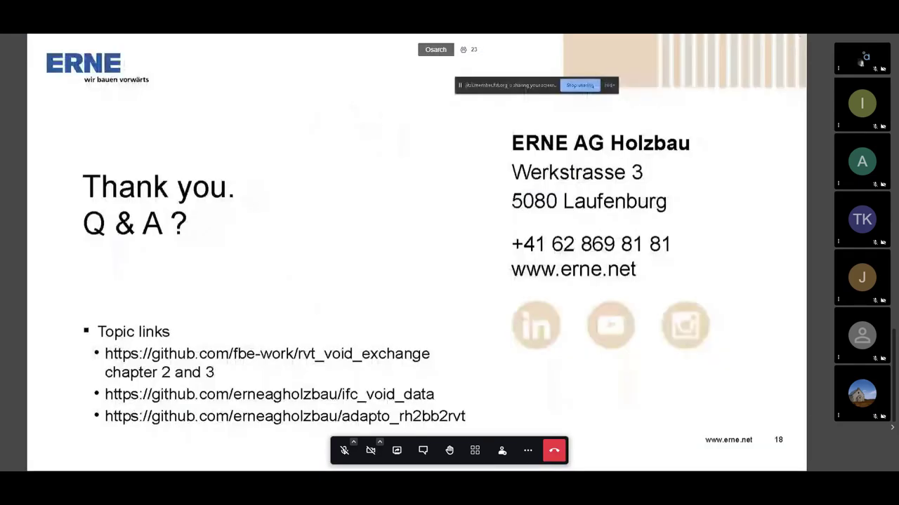
Switch to Firefox, open the ifc_void_data GitHub repository and read its README, including the supported disciplines and required versions
key("alt+Tab")
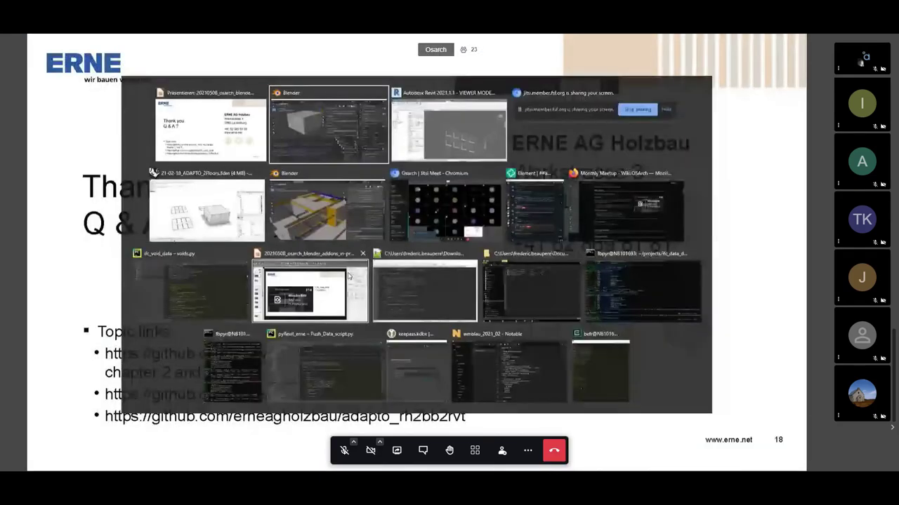
left_click(628, 207)
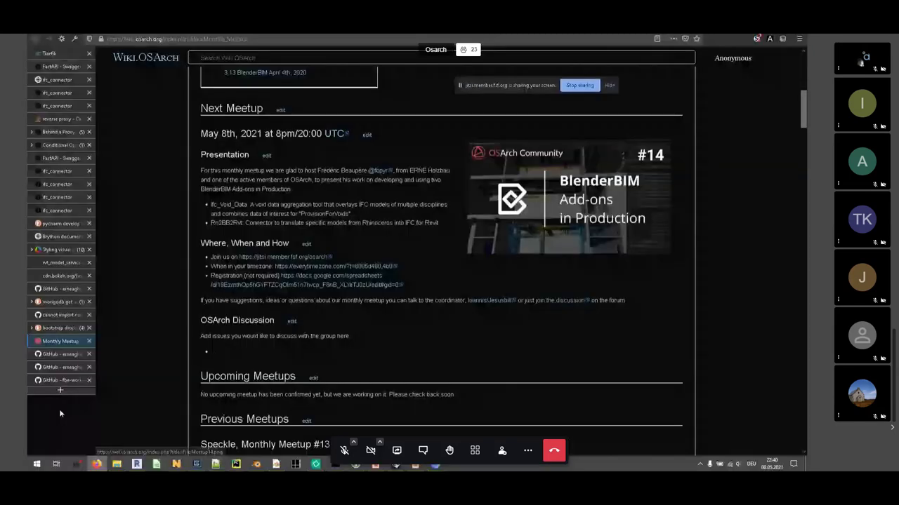
left_click(70, 354)
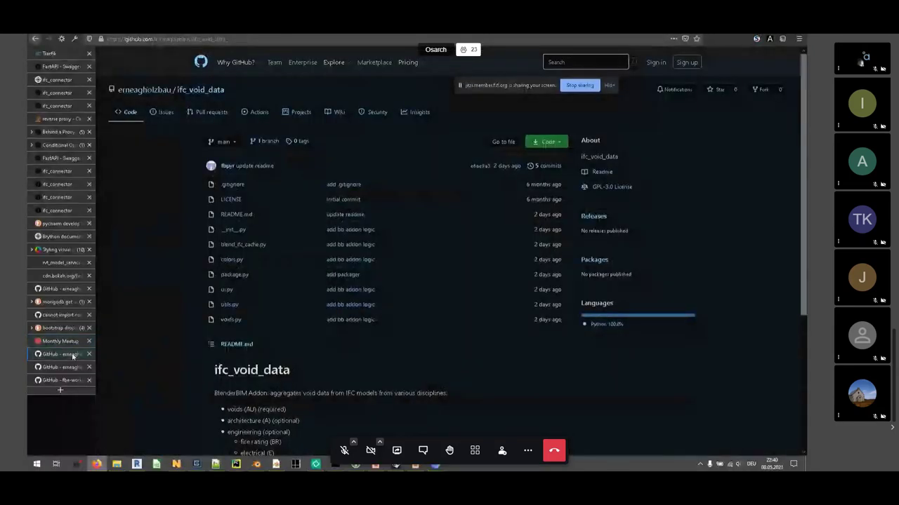
scroll(227, 341, "down", 3)
scroll(227, 342, "down", 2)
mouse_move(232, 363)
left_mouse_down()
mouse_move(279, 376)
mouse_move(228, 376)
left_mouse_up()
left_click(297, 375)
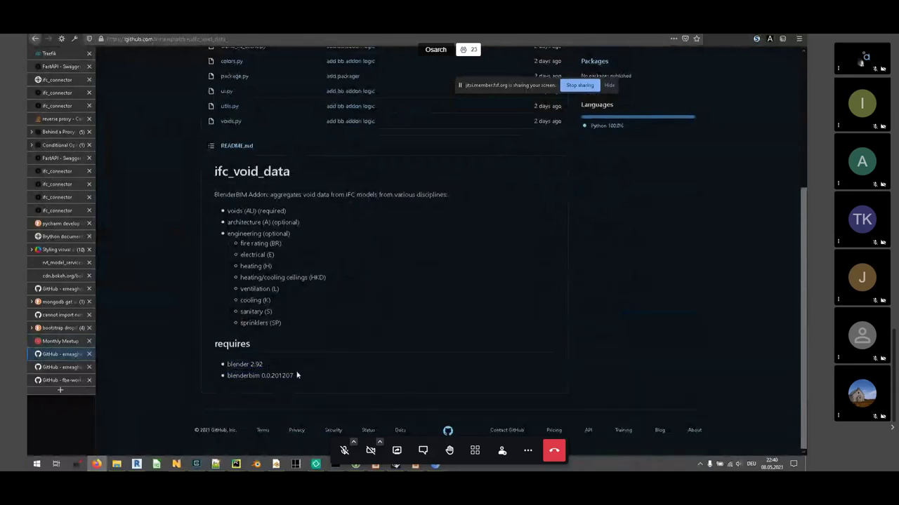
scroll(342, 281, "up", 4)
scroll(295, 301, "down", 2)
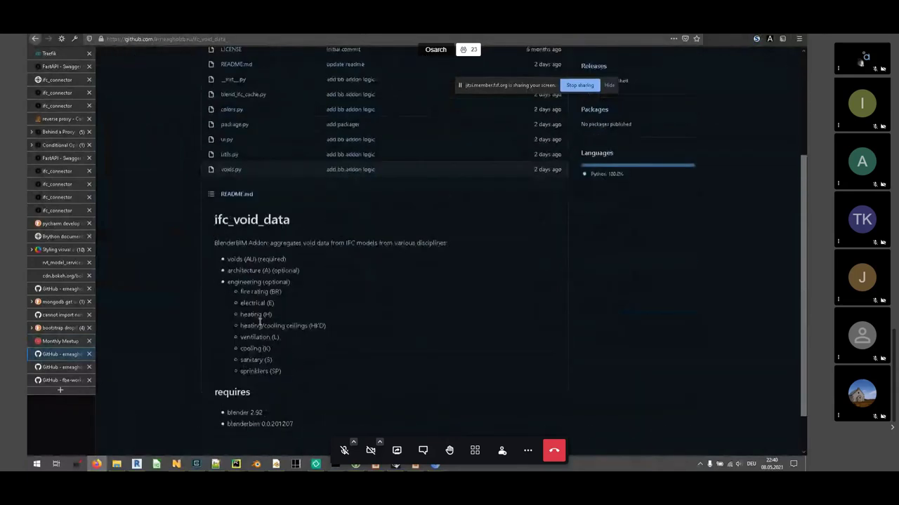
scroll(261, 321, "down", 1)
View the adapto_rh2bb2rvt repository, revisit ifc_void_data, and bring up the rvt_void_exchange repository
left_click(78, 367)
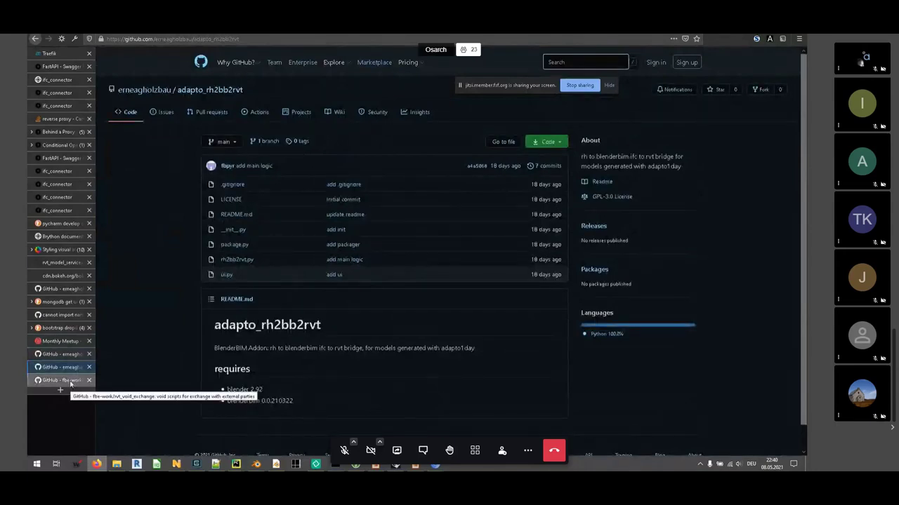
left_click(71, 358)
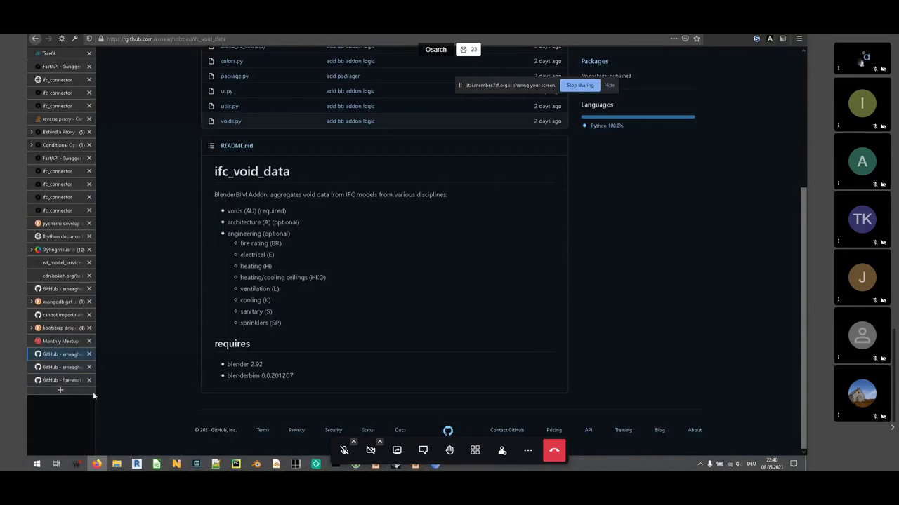
left_click(76, 379)
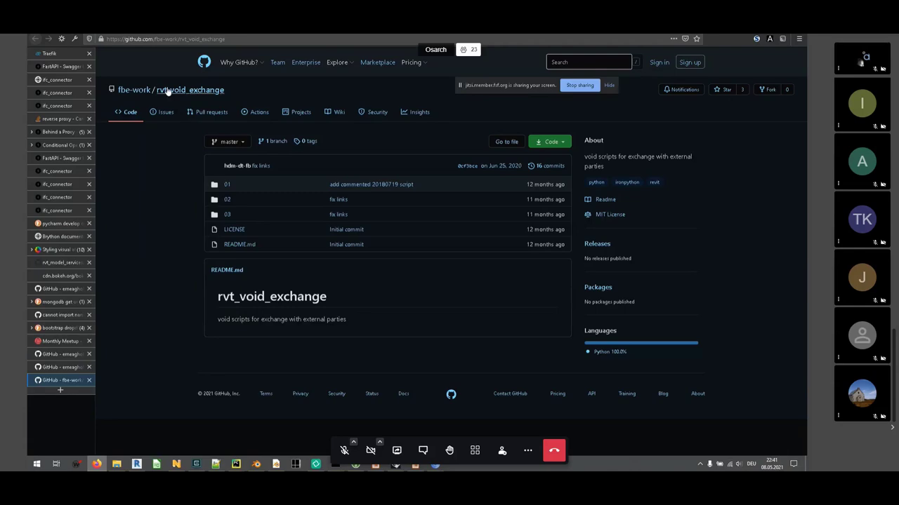
Open folder 03 of the rvt_void_exchange repository and read about the additional benefits of scripted voids
left_click(226, 214)
scroll(270, 313, "down", 3)
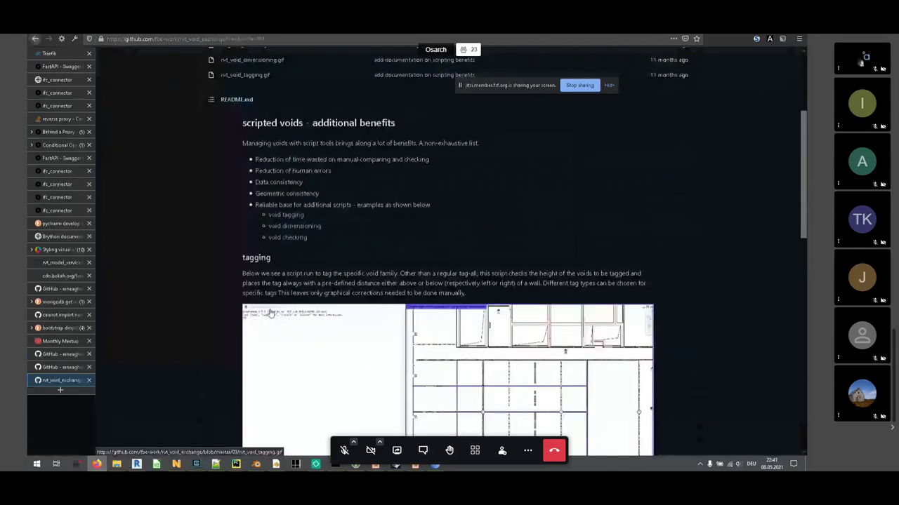
scroll(270, 313, "down", 1)
scroll(270, 186, "up", 2)
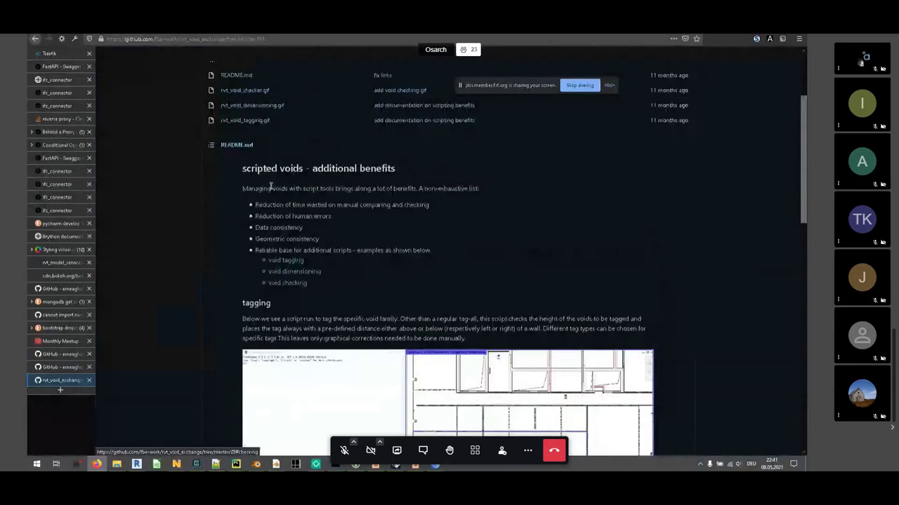
Go back to the repository root, open folder 02 and read its README's high level overview of void handling
key("alt+Left")
key("alt+Left")
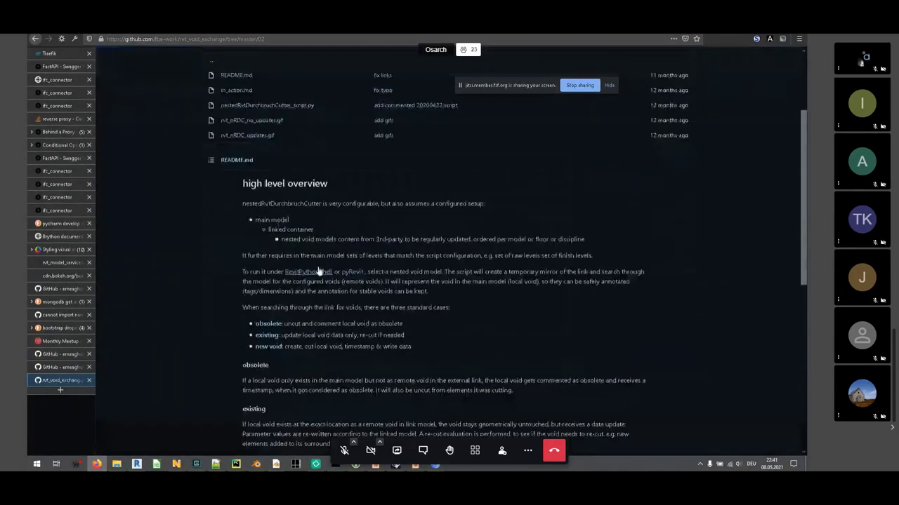
scroll(320, 270, "down", 9)
scroll(327, 255, "up", 6)
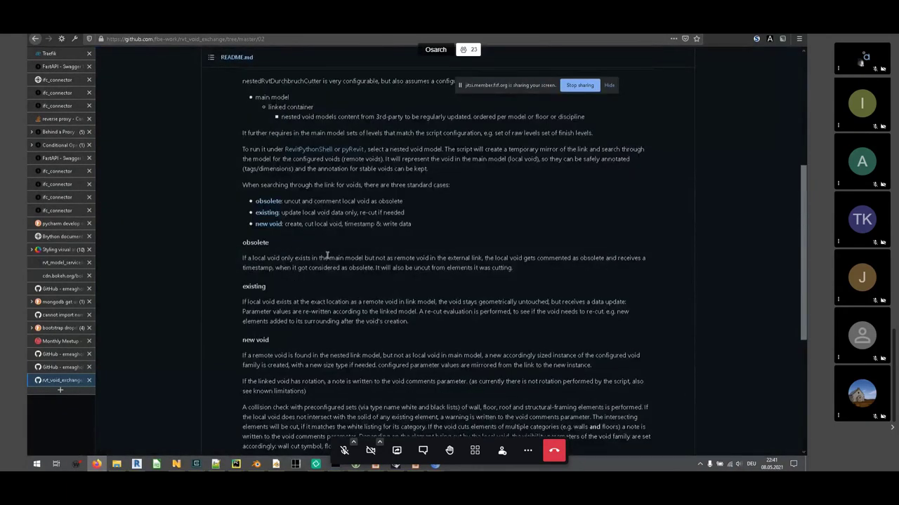
scroll(327, 255, "down", 10)
Open the in_action.md page, examine the script run demonstrations and void cases, and return to the rvt_void_exchange repository root
left_click(416, 347)
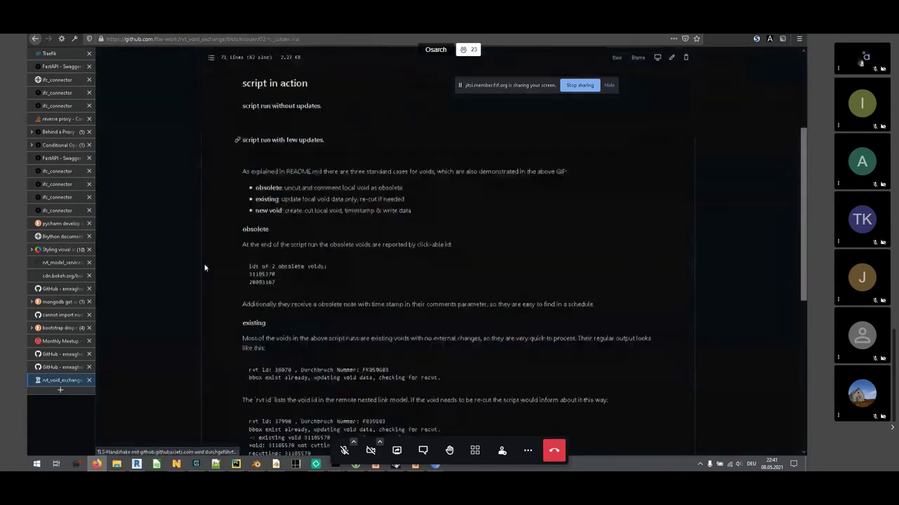
scroll(200, 260, "down", 10)
scroll(194, 255, "up", 8)
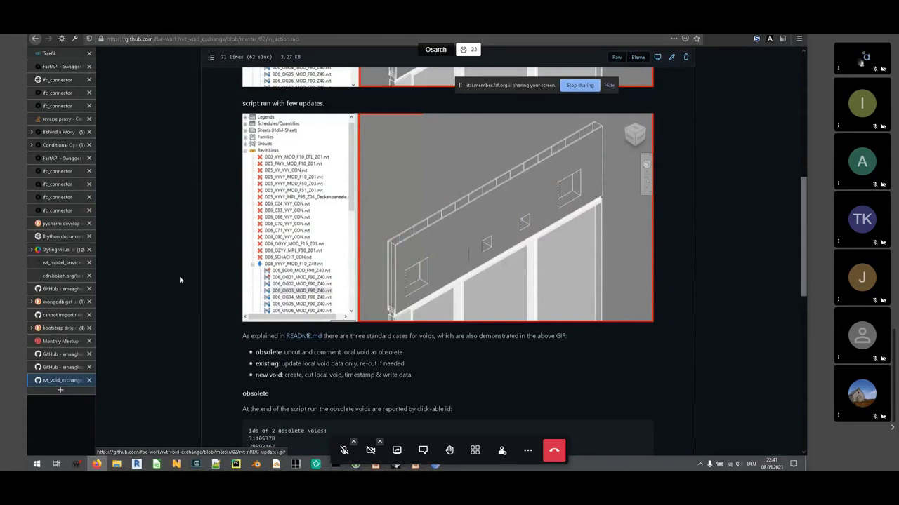
key("alt+Left")
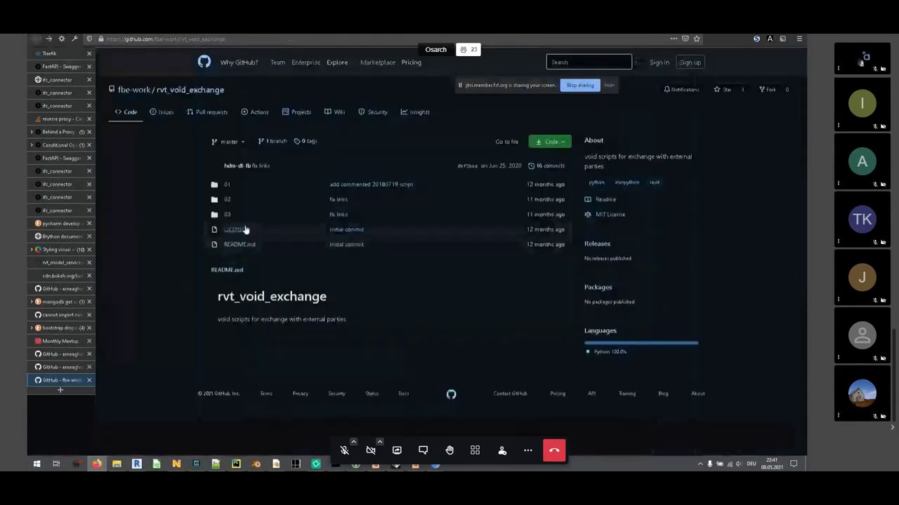
Open folder 03 of rvt_void_exchange and review its README's tagging, dimensioning and checking script demonstrations
left_click(227, 214)
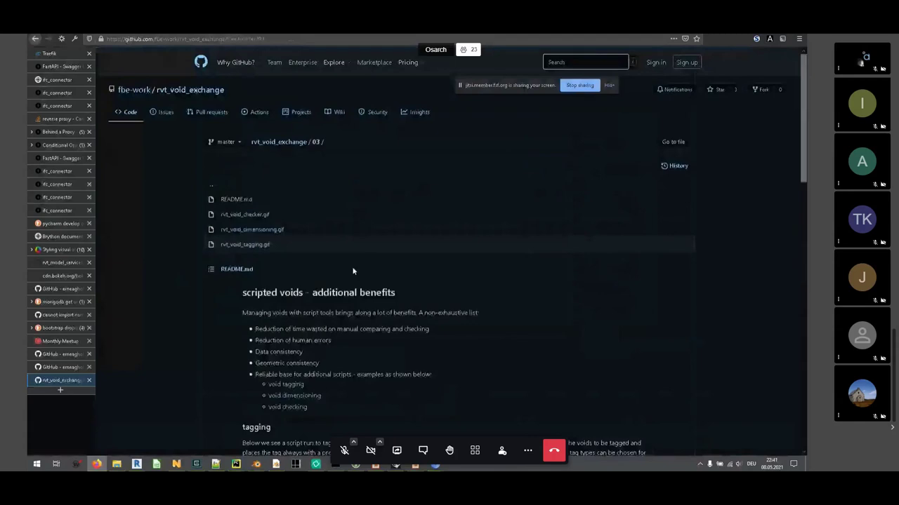
scroll(257, 233, "down", 5)
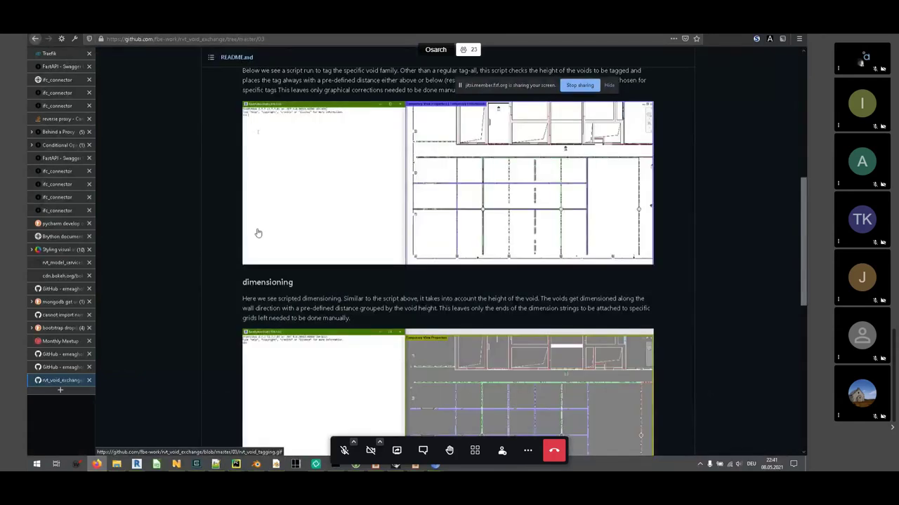
scroll(567, 160, "down", 1)
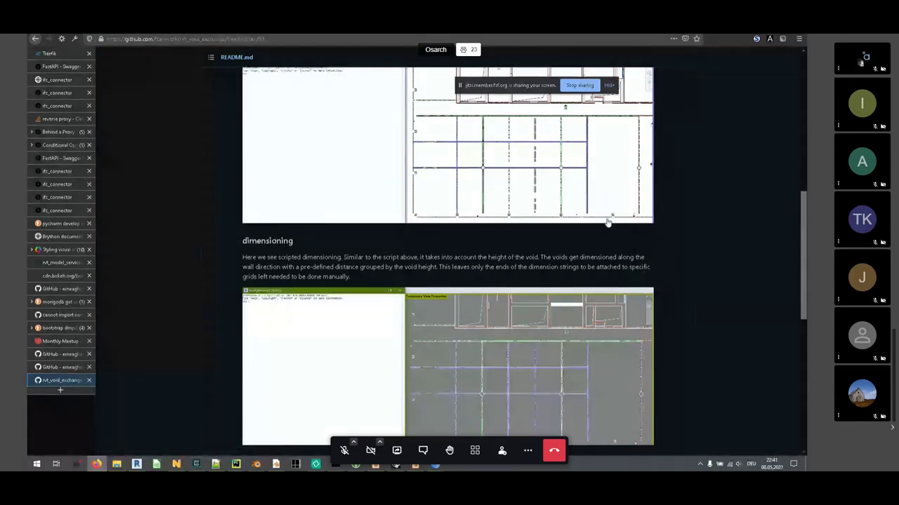
scroll(678, 288, "down", 3)
scroll(678, 290, "down", 5)
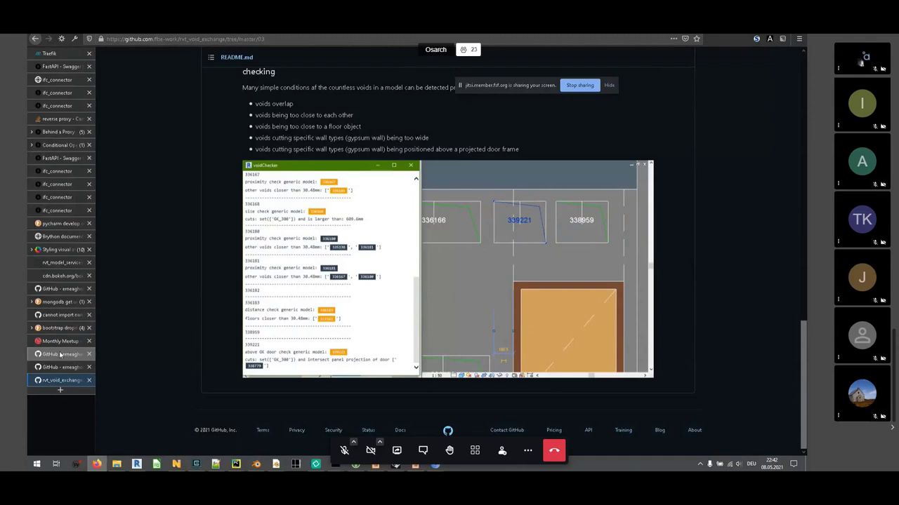
Switch to the closing Q & A slide, stop sharing the screen and open the meeting chat
key("alt+Tab")
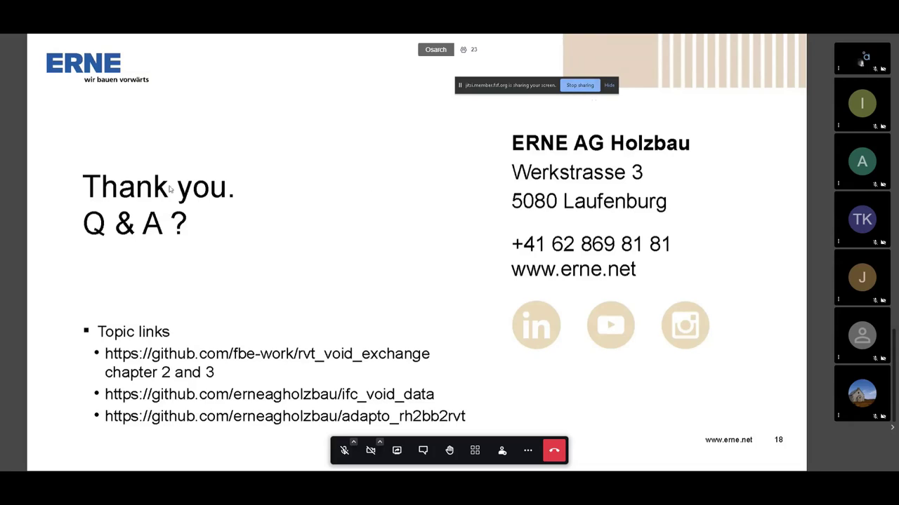
left_click(582, 86)
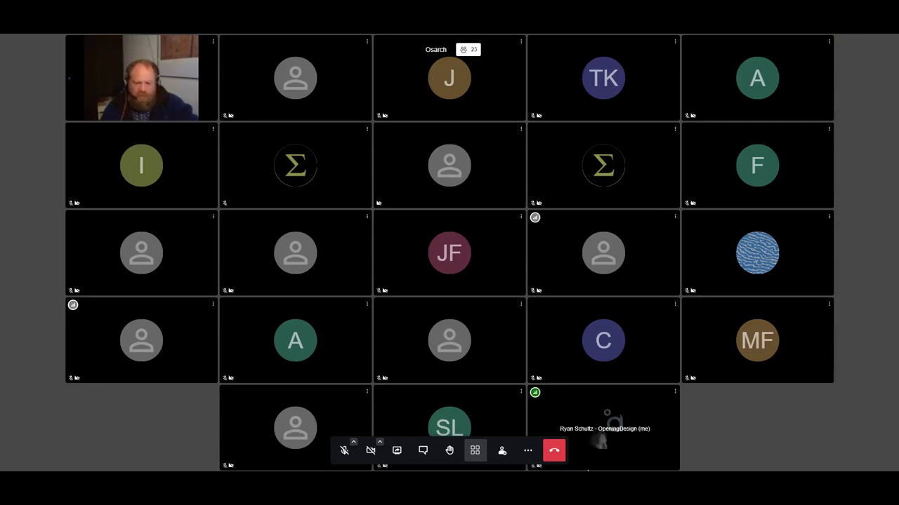
left_click(423, 450)
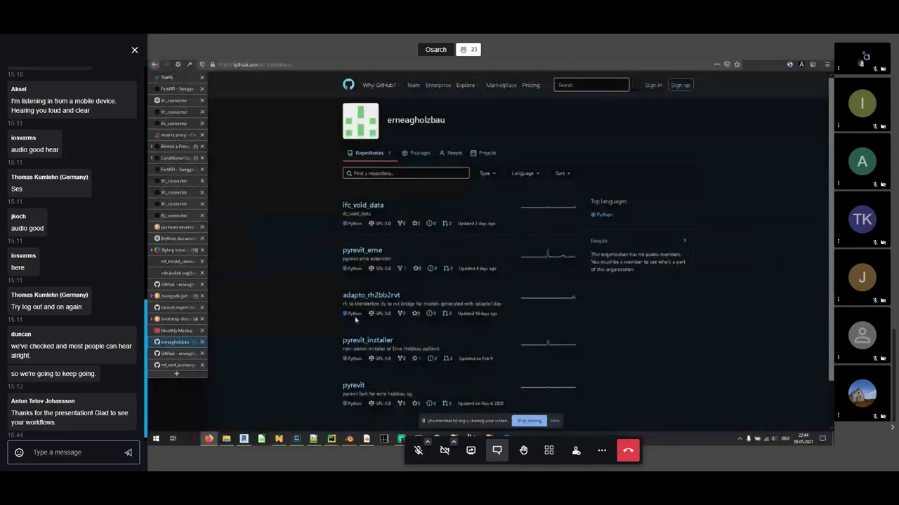
Open the pyrevit_installer repository and read its README on downloading, installing and building the standalone exe
left_click(366, 341)
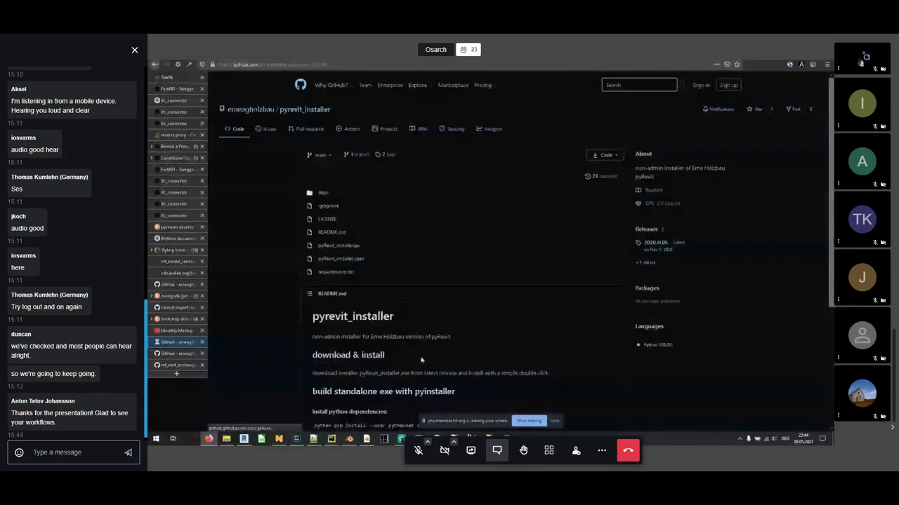
scroll(421, 360, "down", 5)
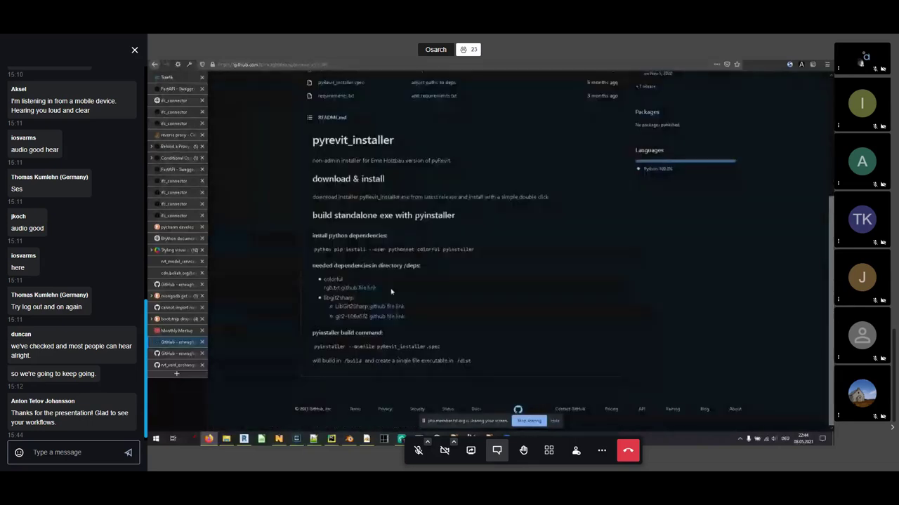
scroll(391, 290, "up", 2)
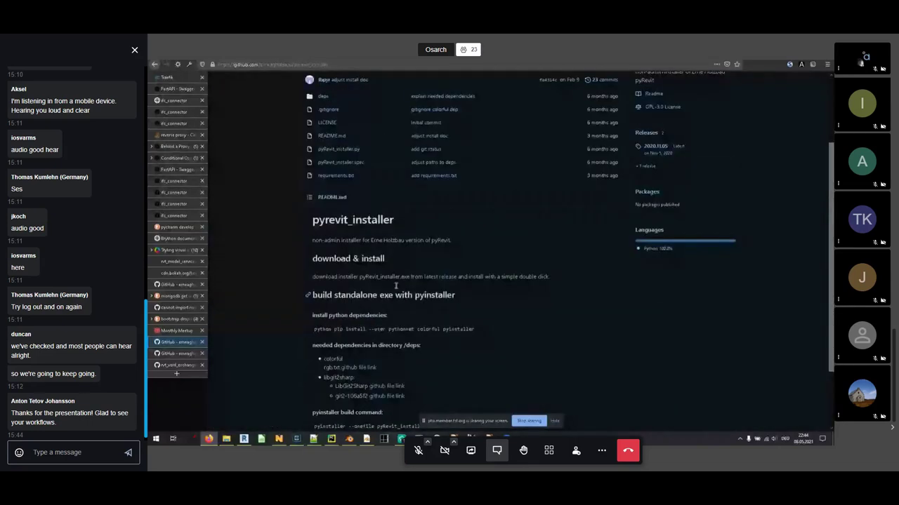
scroll(405, 291, "up", 1)
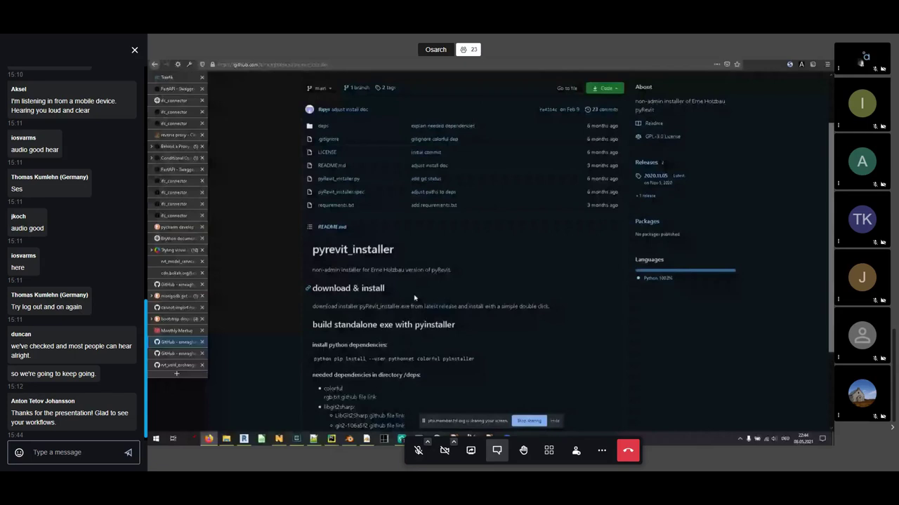
scroll(369, 312, "up", 2)
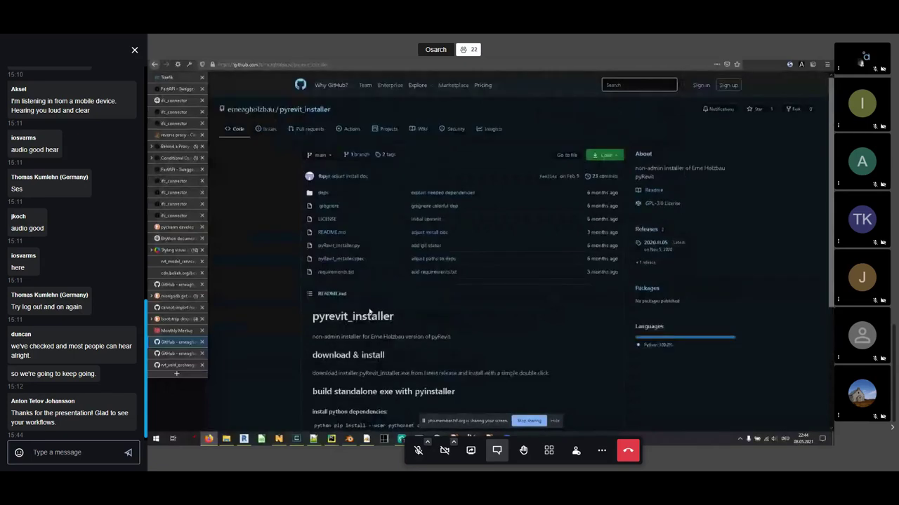
scroll(370, 312, "down", 1)
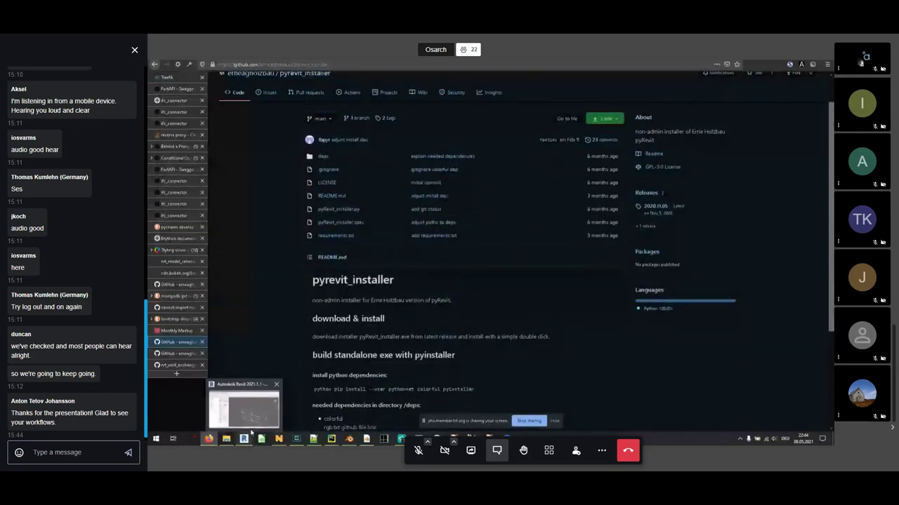
Switch to Revit, bring up the pyRevitERNE tools, and return to the pyrevit_installer page in the browser
left_click(251, 431)
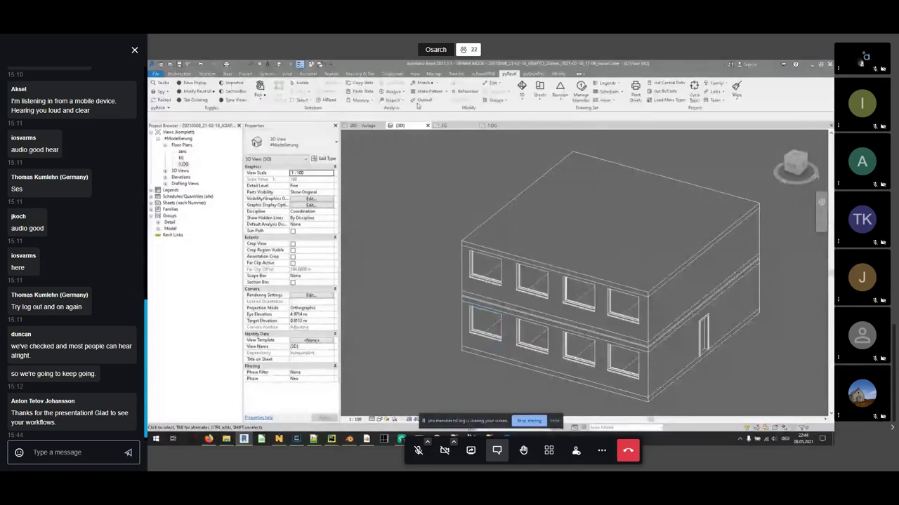
left_click(483, 73)
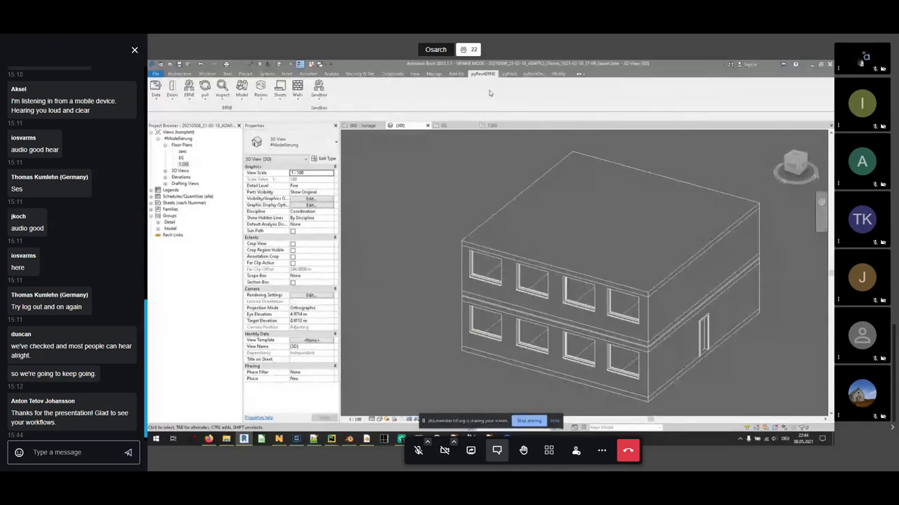
key("alt+Tab")
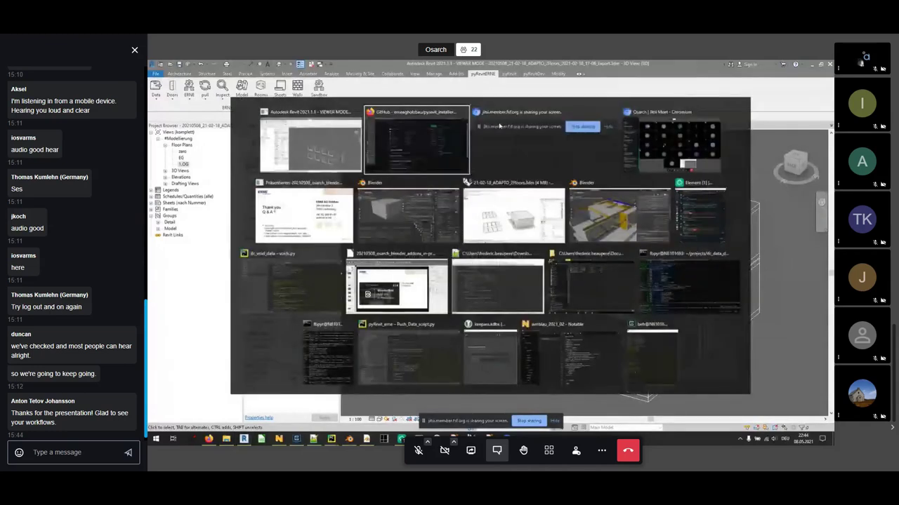
Review the pyrevit_installer README's install steps and needed dependencies once more
scroll(406, 298, "down", 1)
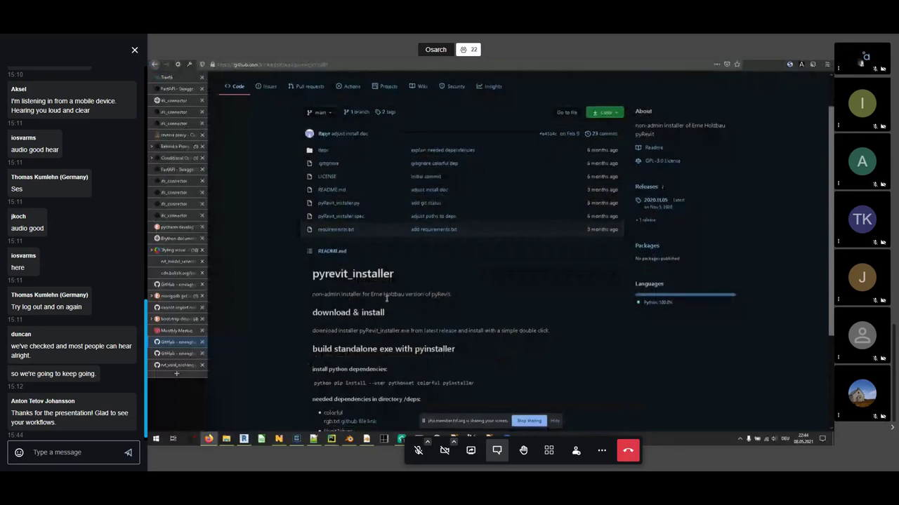
scroll(387, 298, "down", 2)
scroll(388, 297, "down", 1)
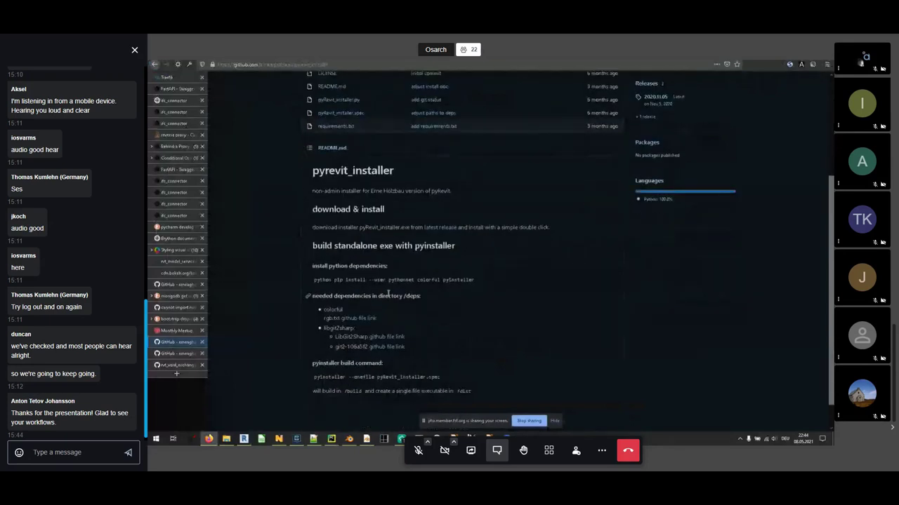
scroll(387, 295, "up", 2)
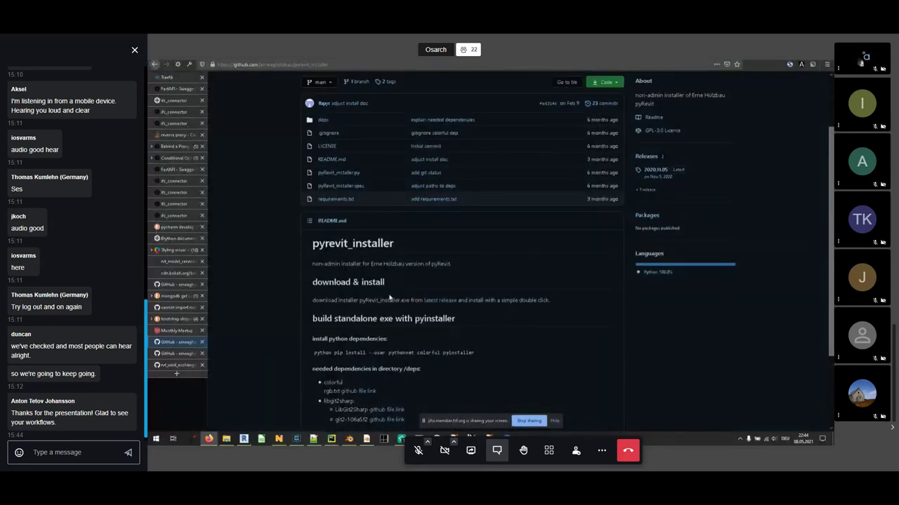
scroll(333, 286, "up", 1)
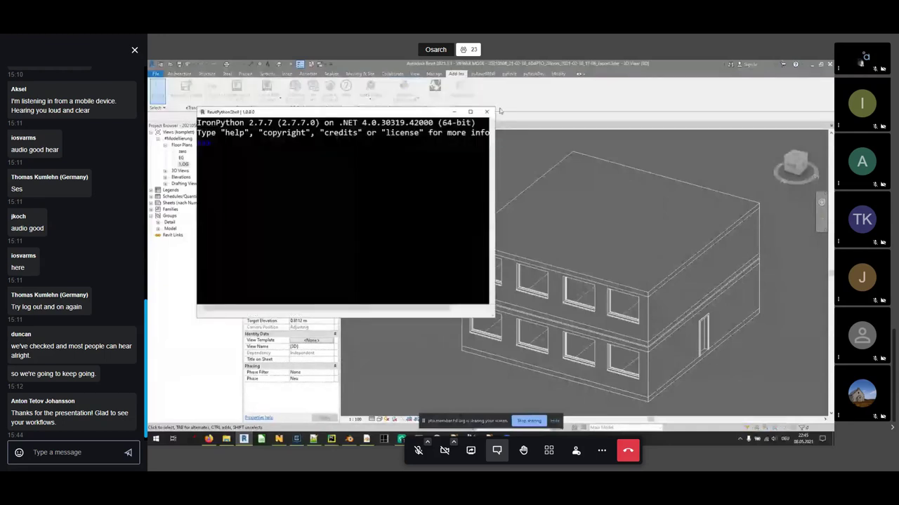
Close the open Python shell, select the upper-floor window nearest the corner, and launch a new Interactive Python Shell beside the model
left_click(486, 112)
scroll(553, 278, "up", 3)
left_click(551, 242)
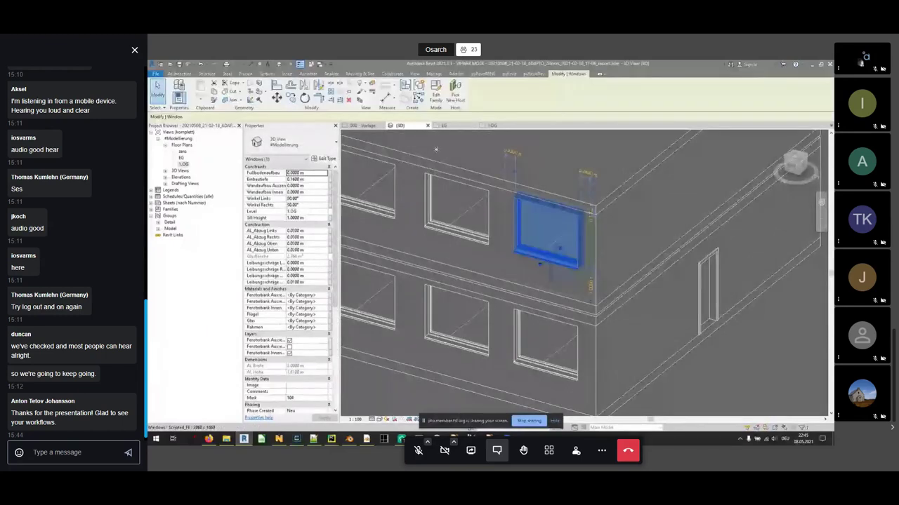
left_click(455, 73)
left_click(404, 86)
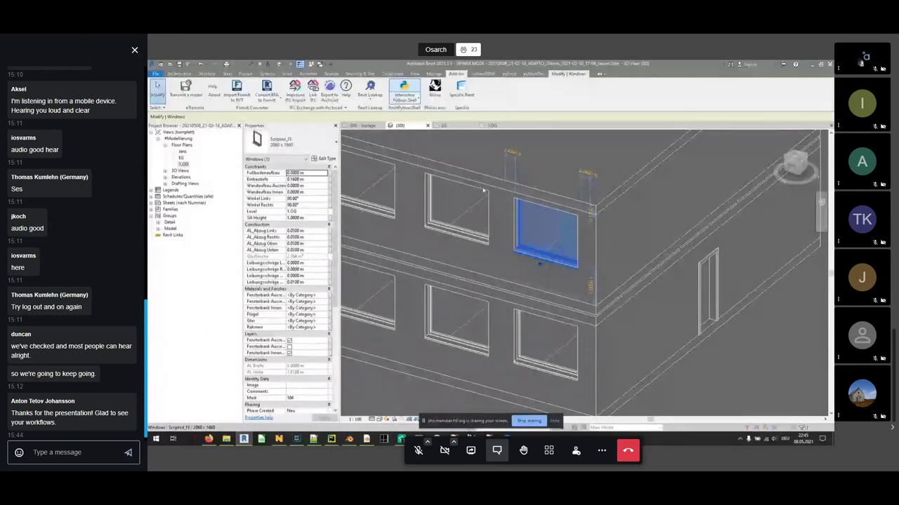
key("super+Left")
Query the selected window in the shell with s0, and its element id with s0.Id
type("s0")
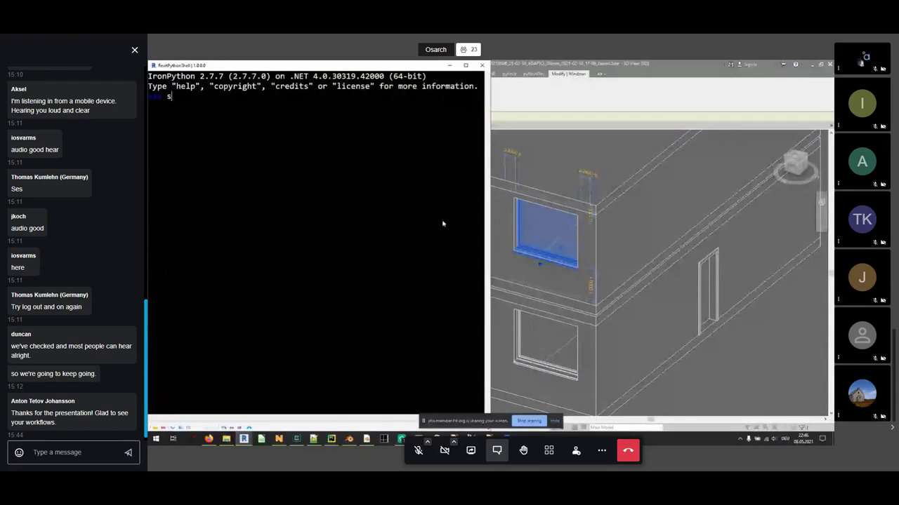
key("Return")
type("s0")
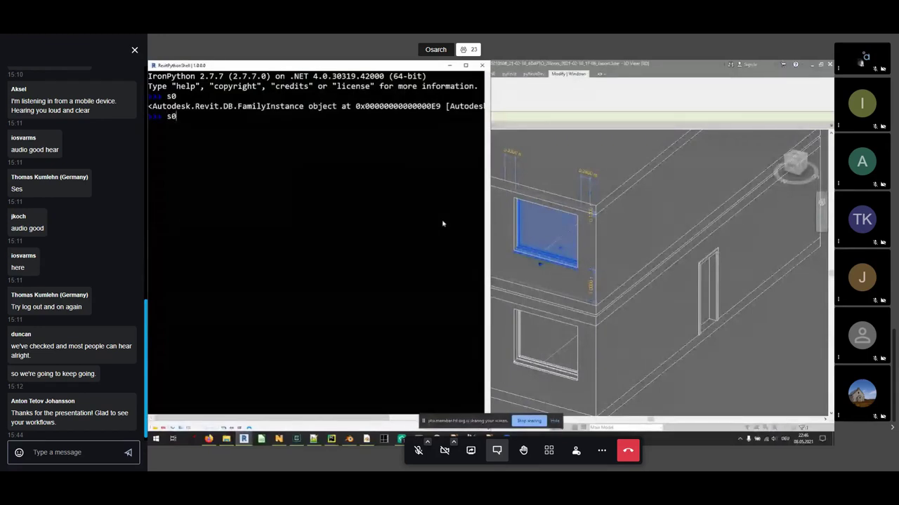
type(".Id")
key("Return")
Read the selected window's Mark parameter by running s0.LookupParameter("Mark").AsString() in the shell
key("Up")
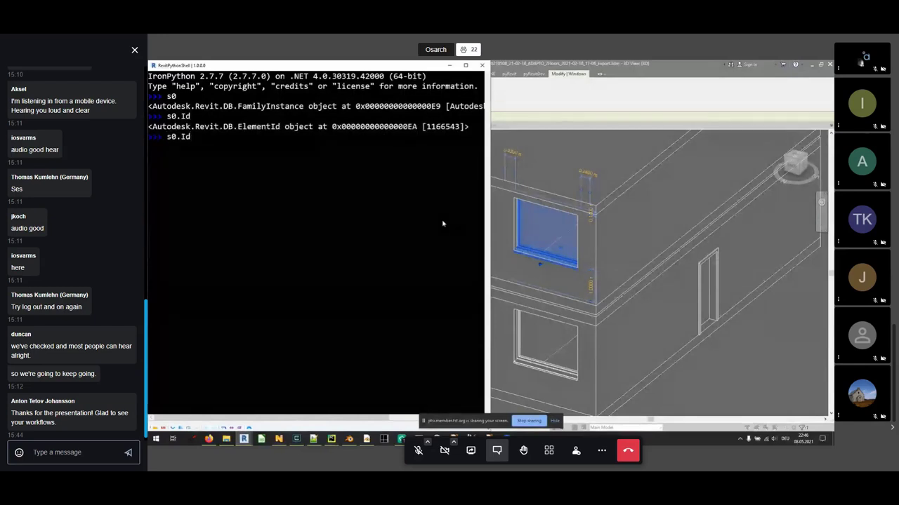
key("BackSpace")
key("BackSpace")
type("Lo")
key("ctrl+space")
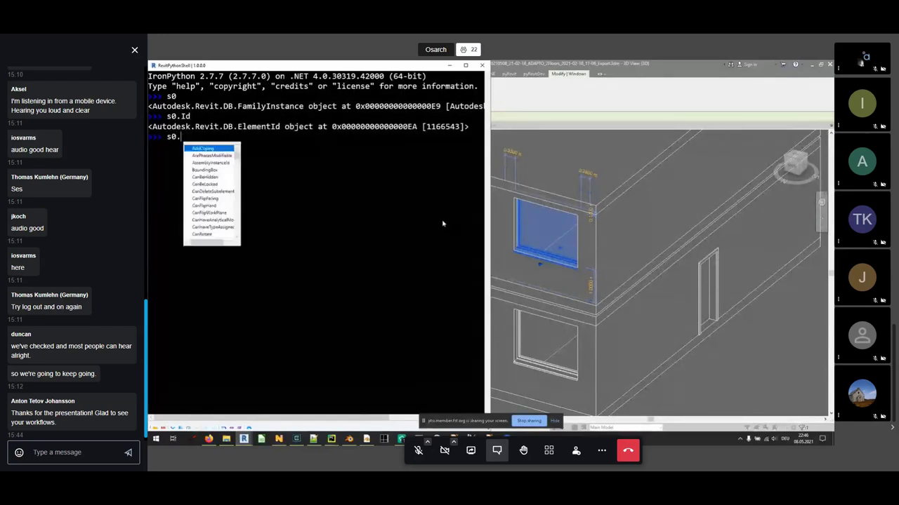
key("Down")
key("Return")
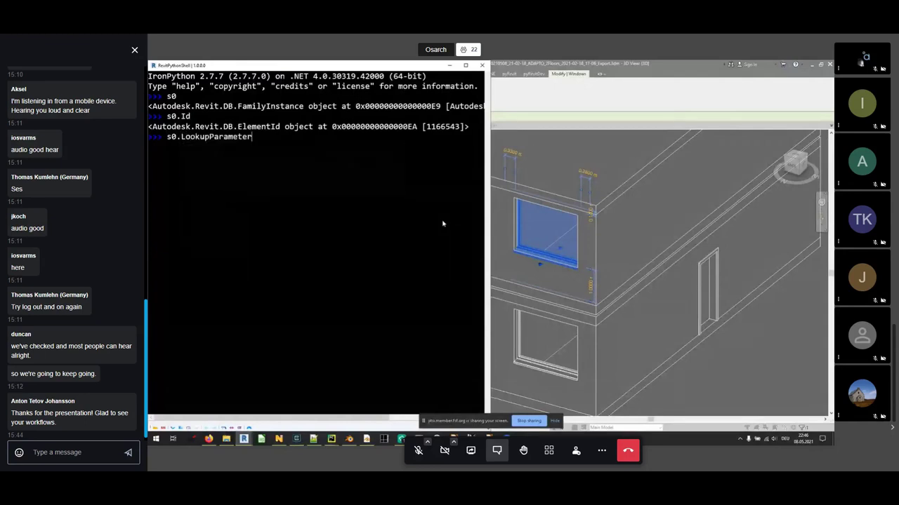
type("(\"")
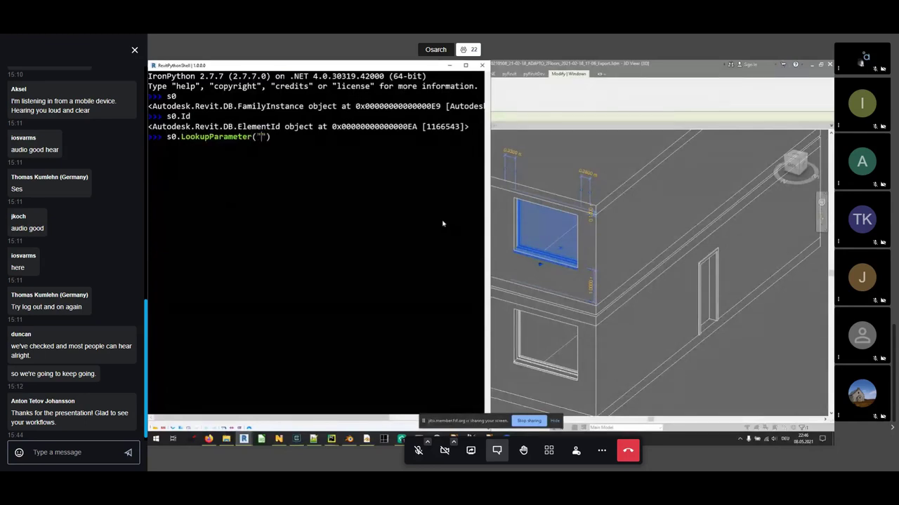
type("Mark\")")
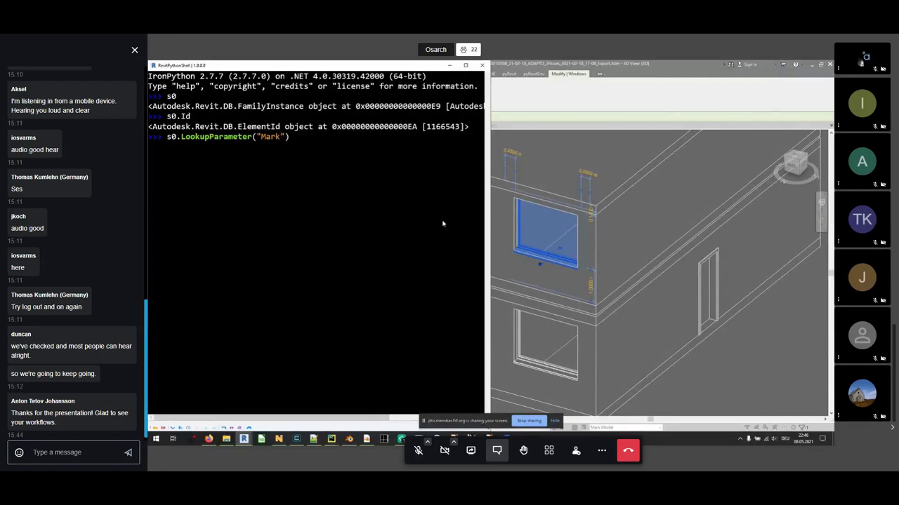
type(".AsString()")
key("Return")
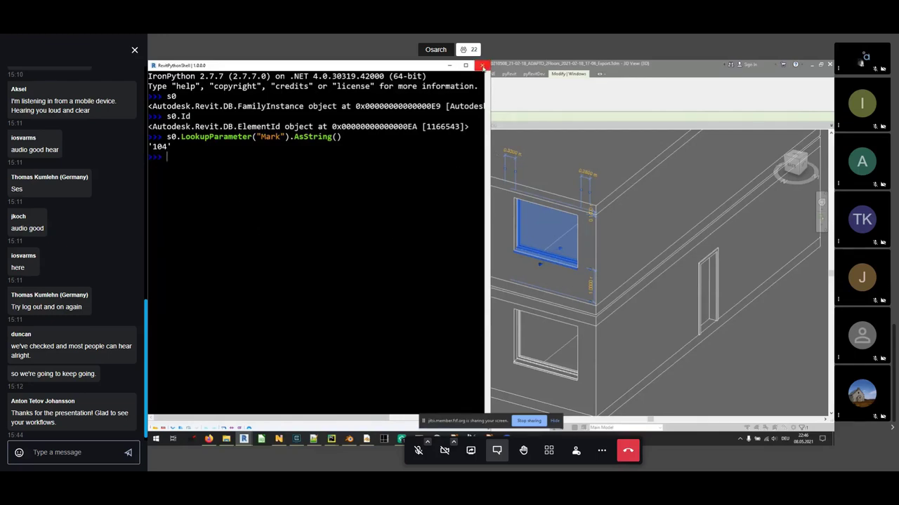
Close the Python shell and choose List_DWGs from the pyRevitERNE Inspect tools
left_click(481, 66)
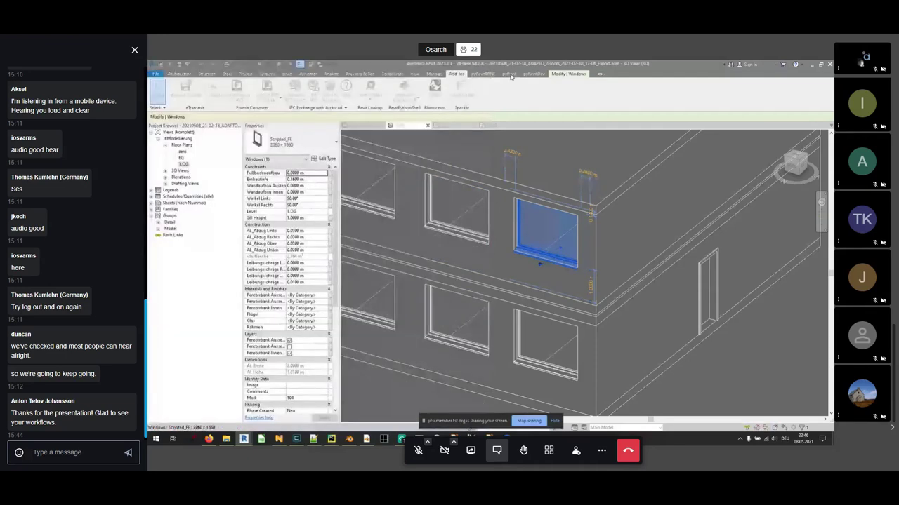
left_click(510, 73)
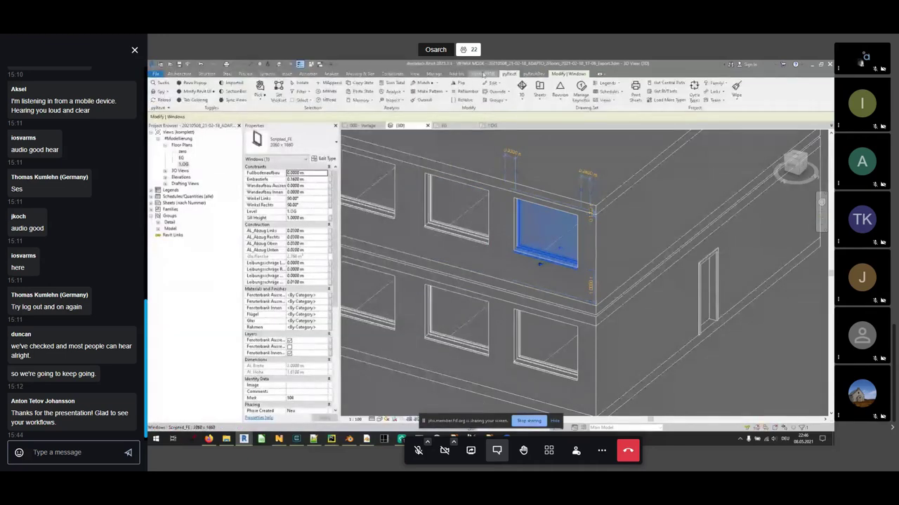
left_click(483, 73)
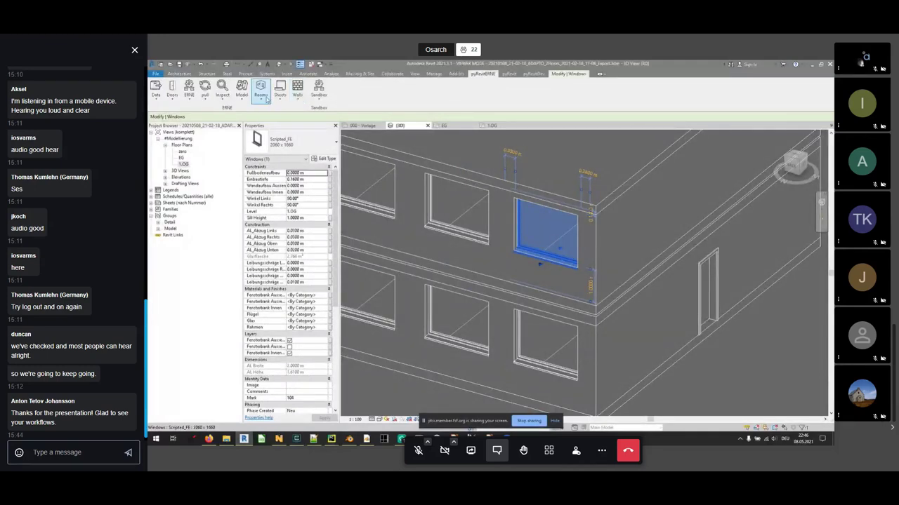
left_click(222, 99)
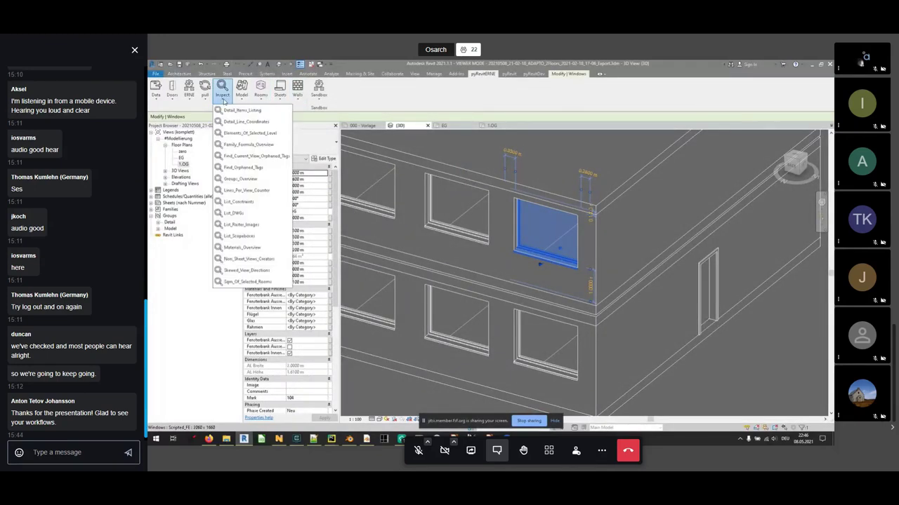
left_click(243, 214)
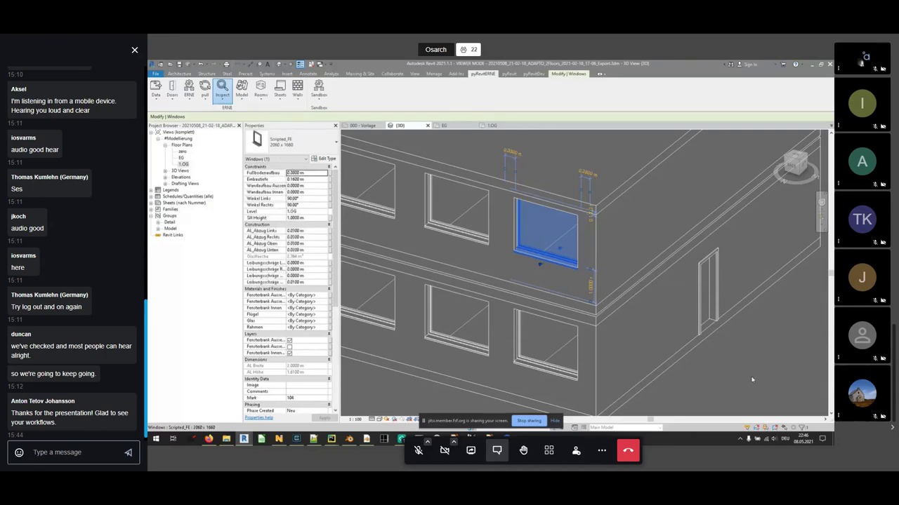
Select the upper-floor end wall, run the Detail_Line_Coordinates inspection tool on it, and close the output
left_click(751, 380)
scroll(624, 309, "down", 3)
left_click(715, 200)
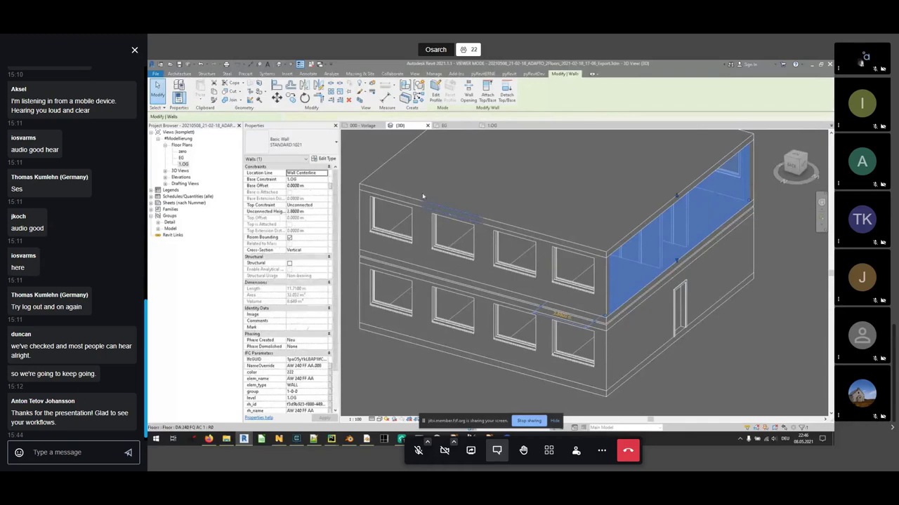
left_click(483, 74)
left_click(221, 89)
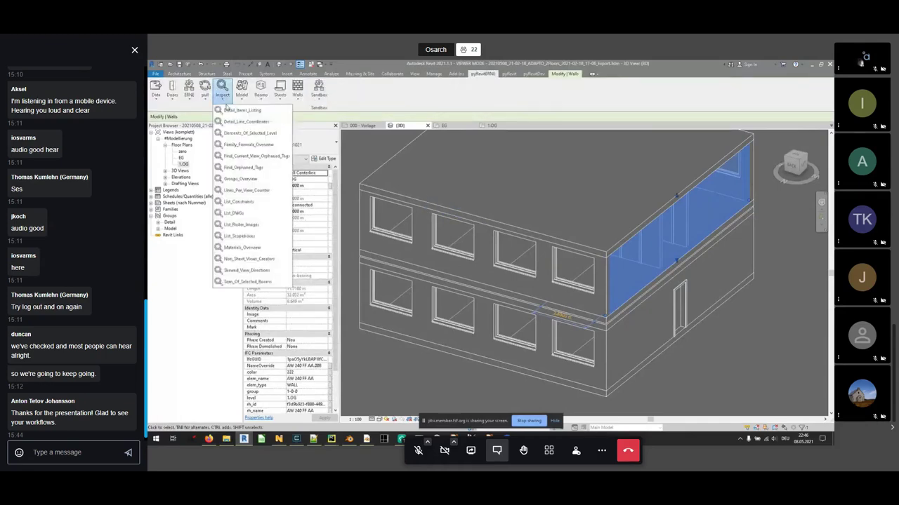
left_click(244, 122)
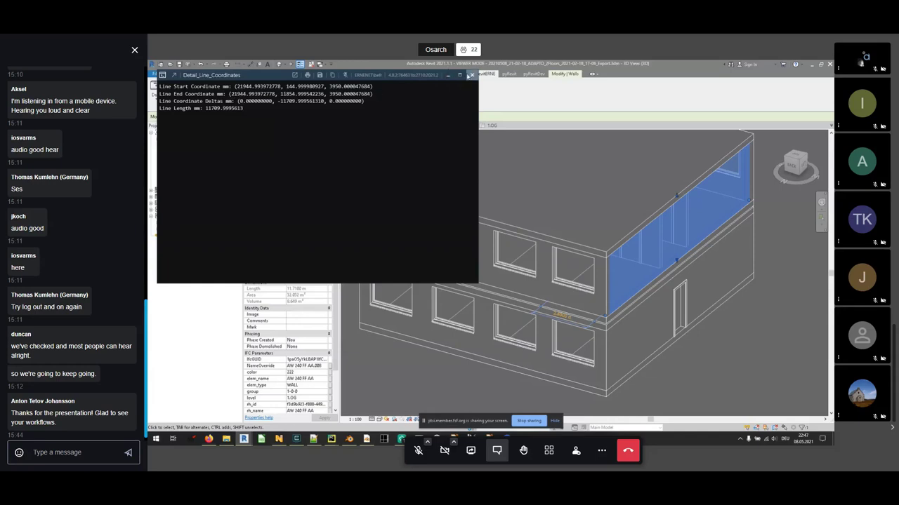
left_click(472, 74)
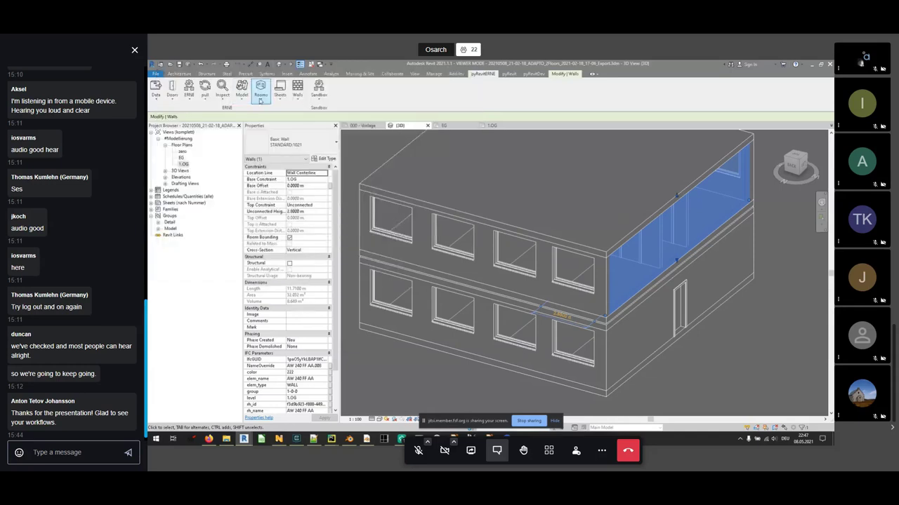
left_click(223, 91)
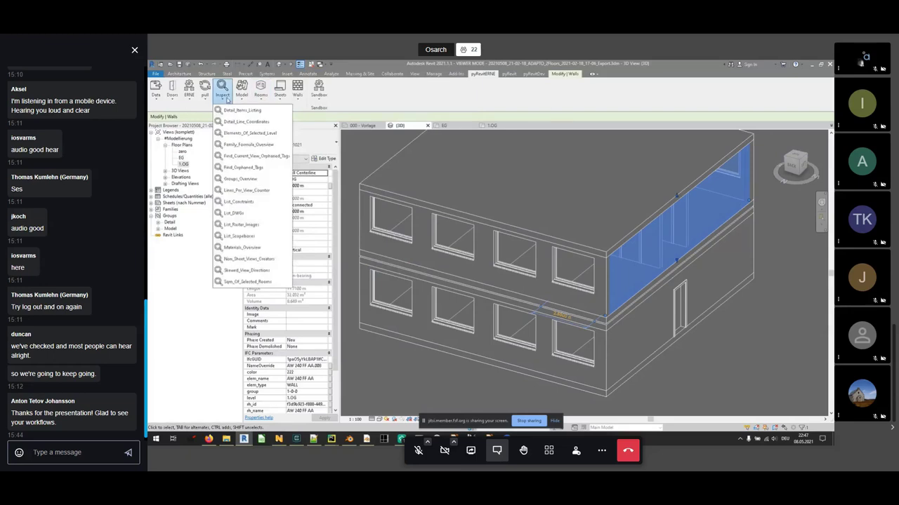
left_click(509, 74)
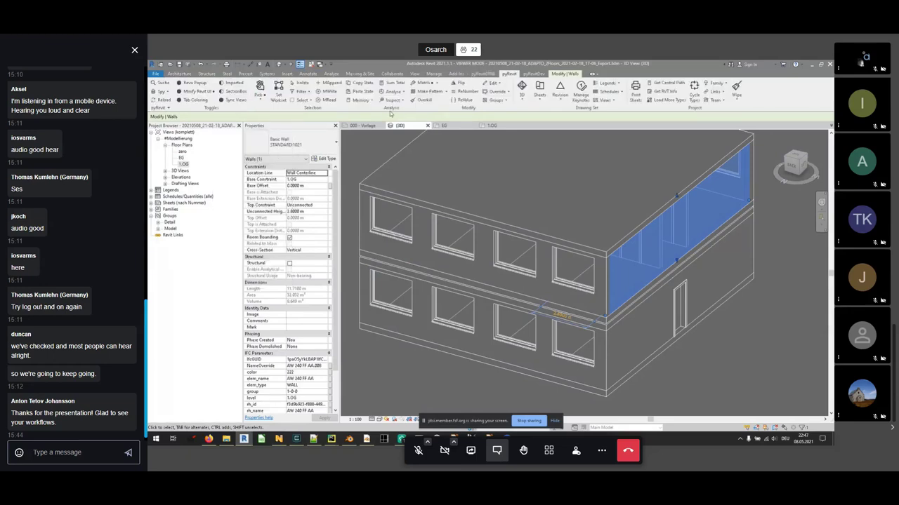
scroll(302, 106, "up", 1)
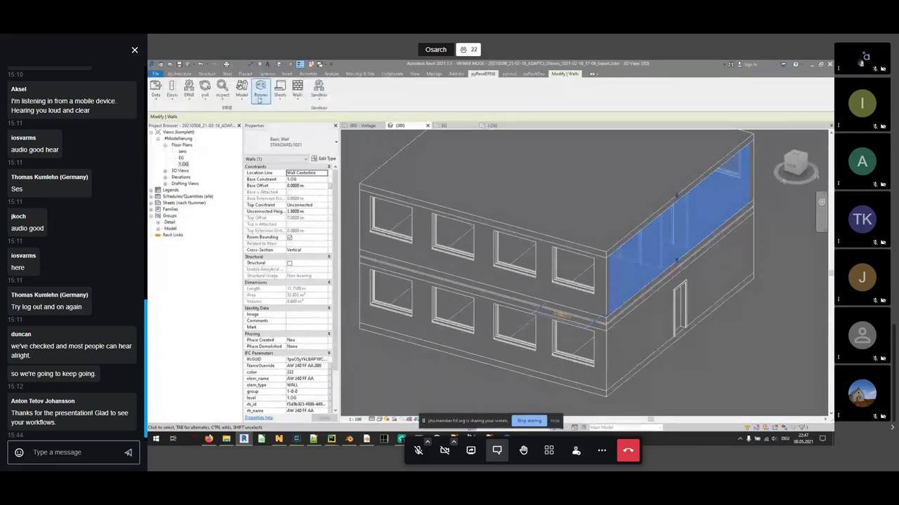
left_click(241, 90)
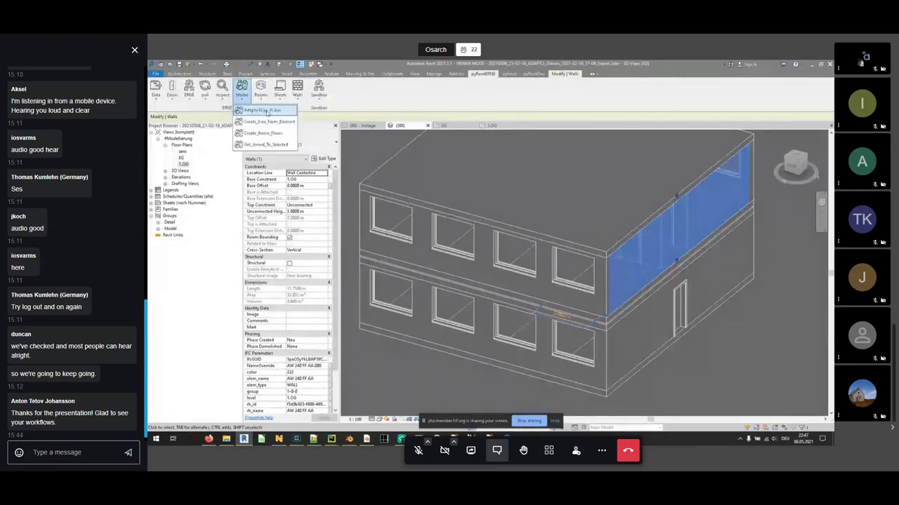
Open the Detail_Line_Coordinates tool's script folder and open Detail_Line_Coordinates_script.py in Notepad++
left_click(221, 90)
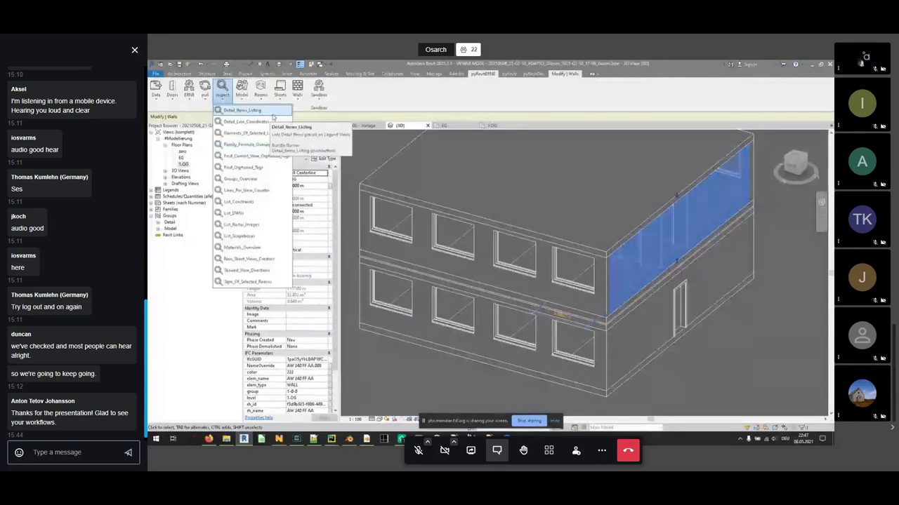
left_click(268, 124)
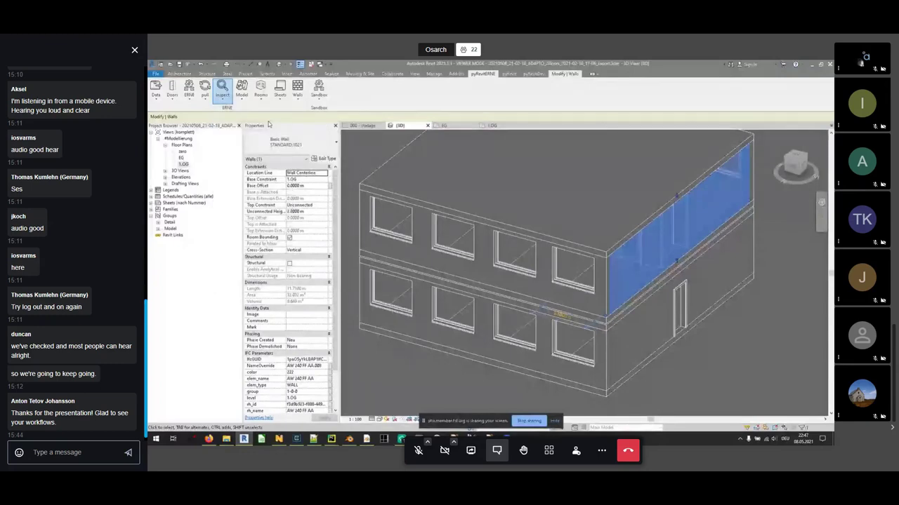
mouse_move(234, 439)
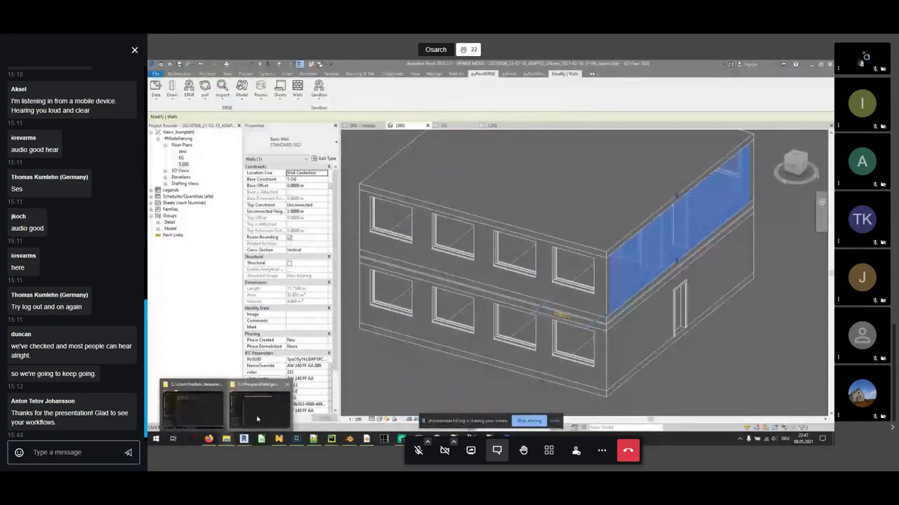
left_click(257, 419)
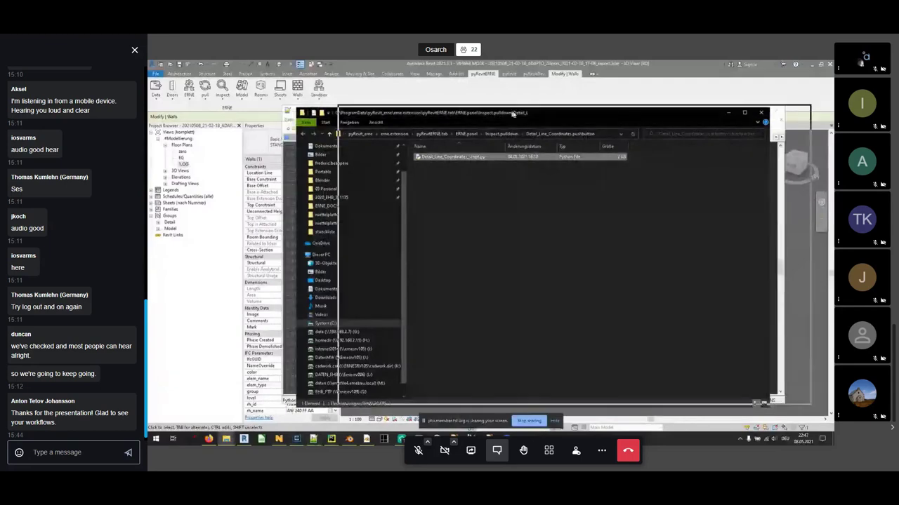
left_click_drag(514, 110, 594, 109)
double_click(521, 150)
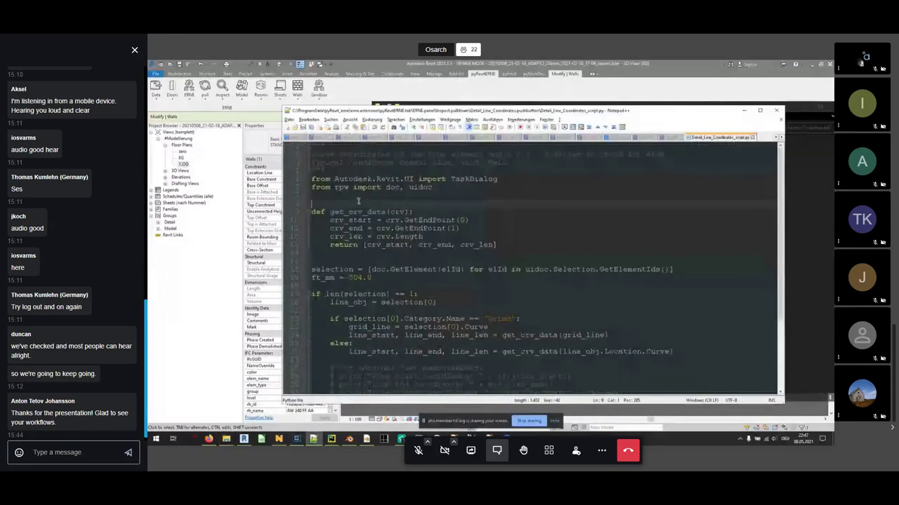
Examine the script's element selection and ft_mm lines, and return to the 3D building view in Revit
left_click(391, 278)
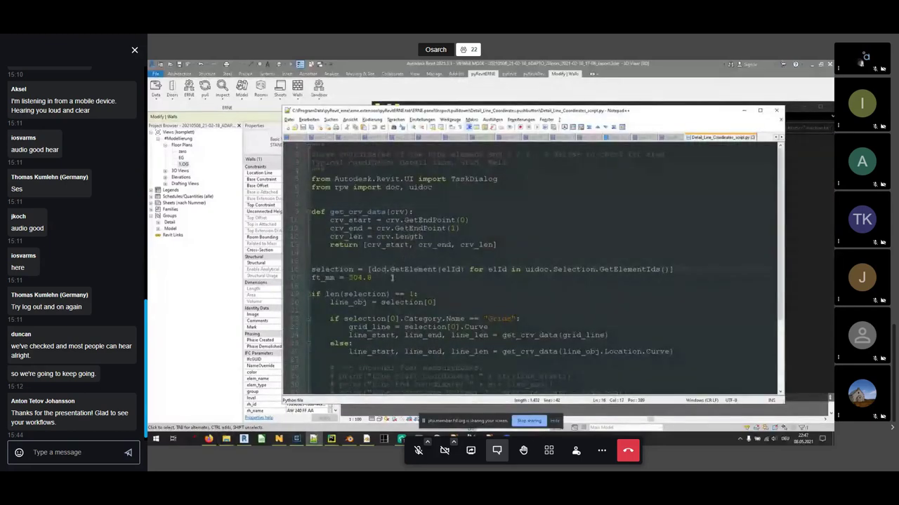
left_click(391, 278)
left_click(392, 68)
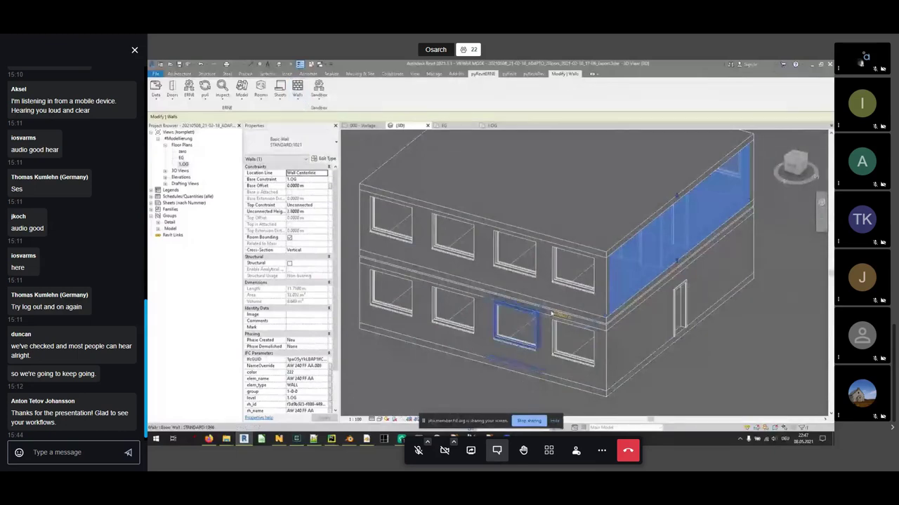
middle_click_drag(516, 323, 592, 327, "shift")
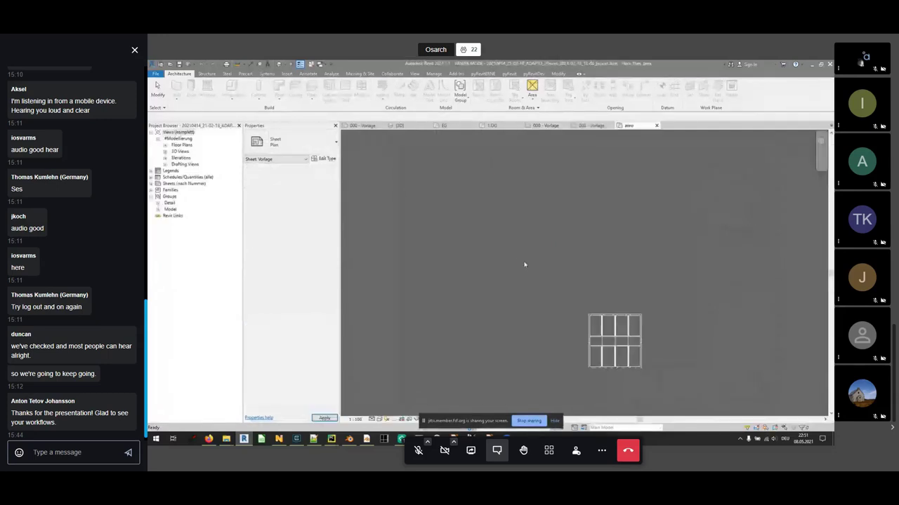
Inspect the properties of a wall and a window in the zero floor plan, and clear the selection
scroll(604, 308, "up", 2)
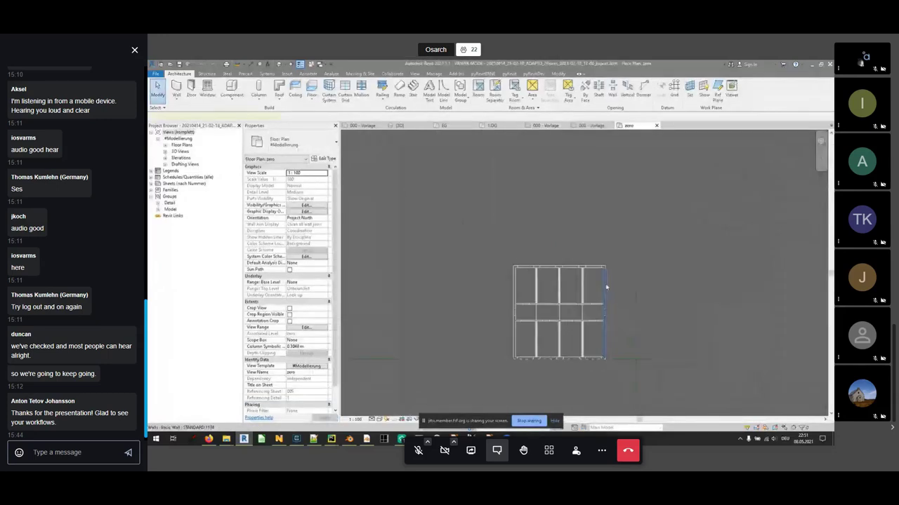
left_click(605, 287)
left_click(548, 268)
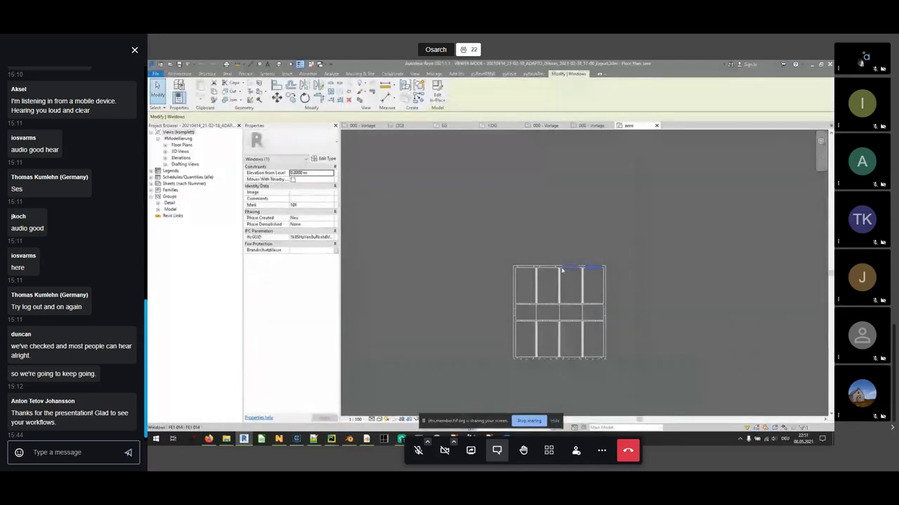
scroll(558, 267, "up", 3)
scroll(597, 219, "down", 3)
left_click(690, 189)
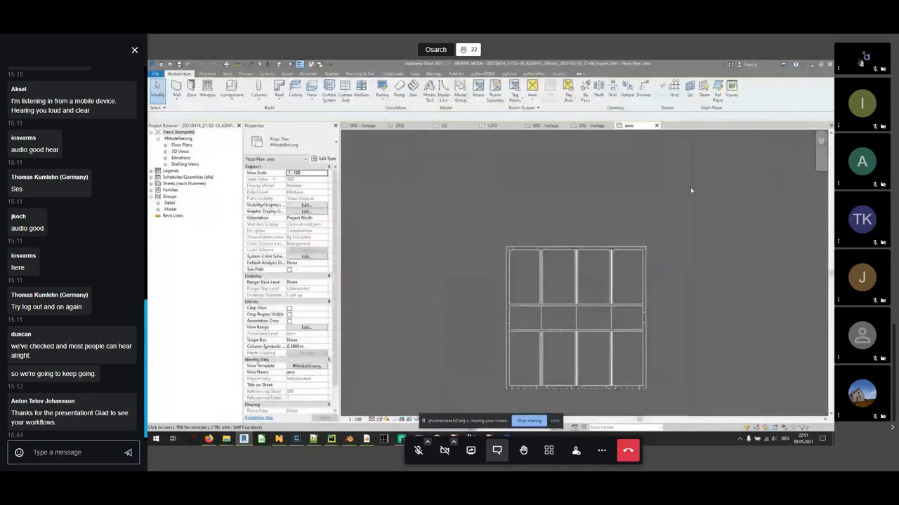
Switch to PyCharm and highlight IfcMaterialLayerSet in the WALL branch and IfcMaterialLayerSetUsage in the FLOOR branch of rh2bb2rvt.py
left_click(528, 421)
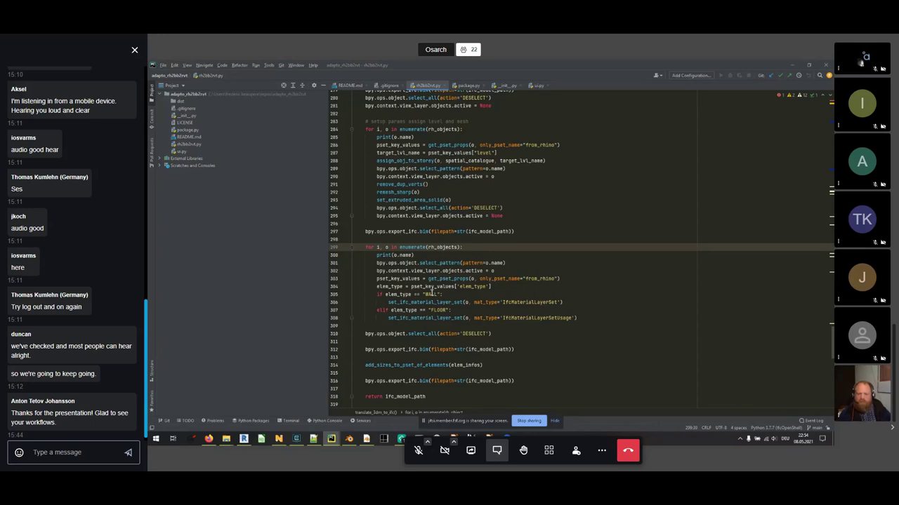
left_click(431, 294)
scroll(431, 293, "up", 3, "ctrl")
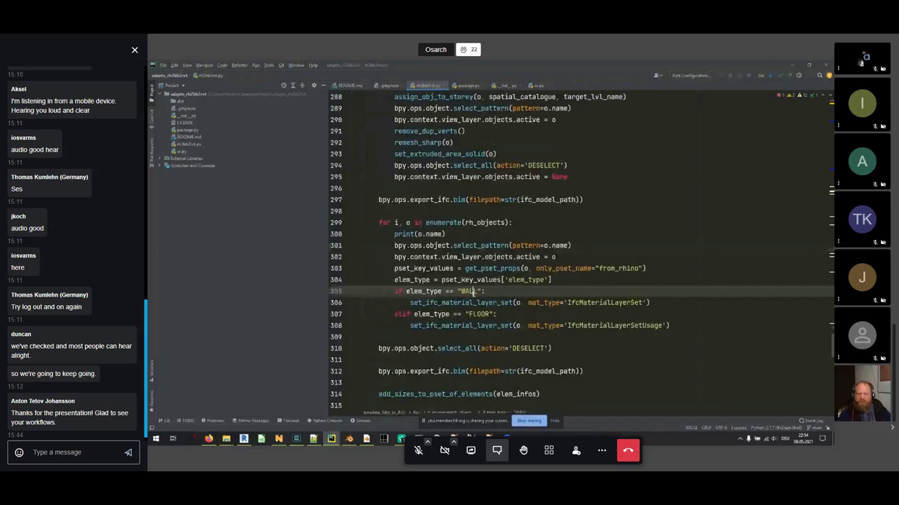
double_click(634, 303)
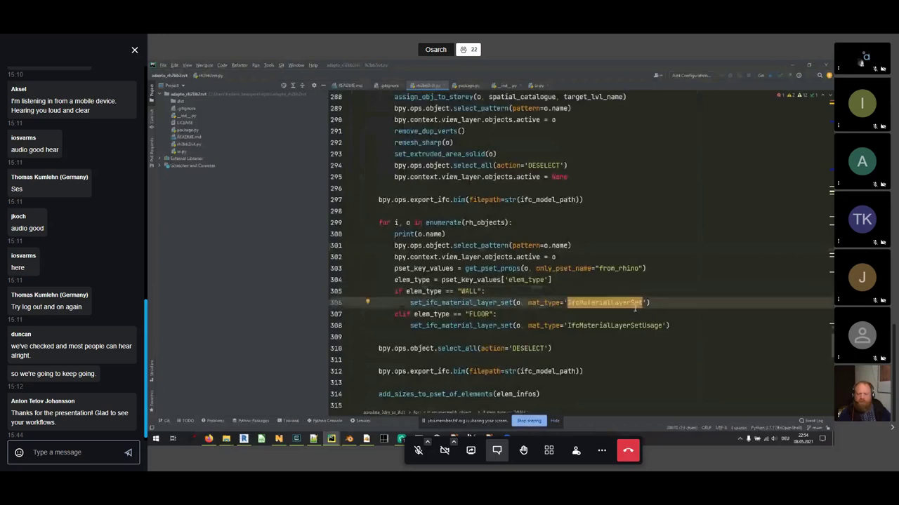
left_click(610, 326)
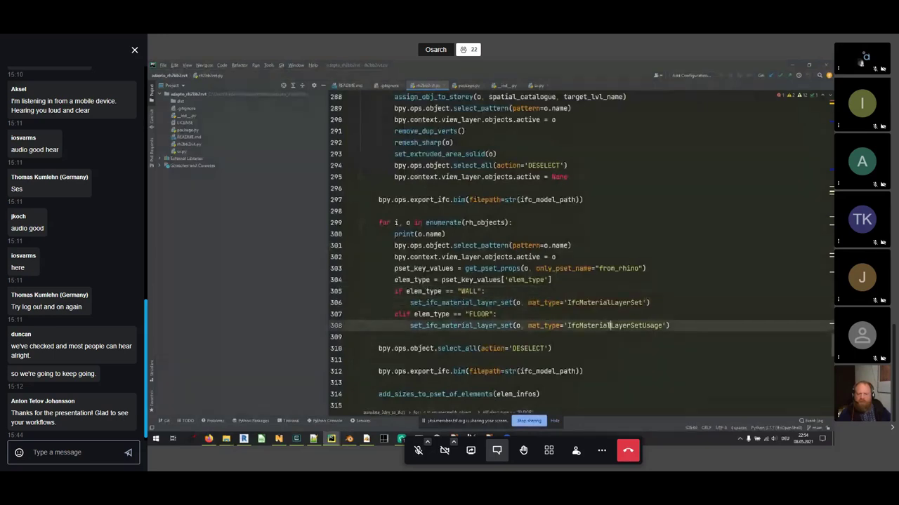
double_click(610, 326)
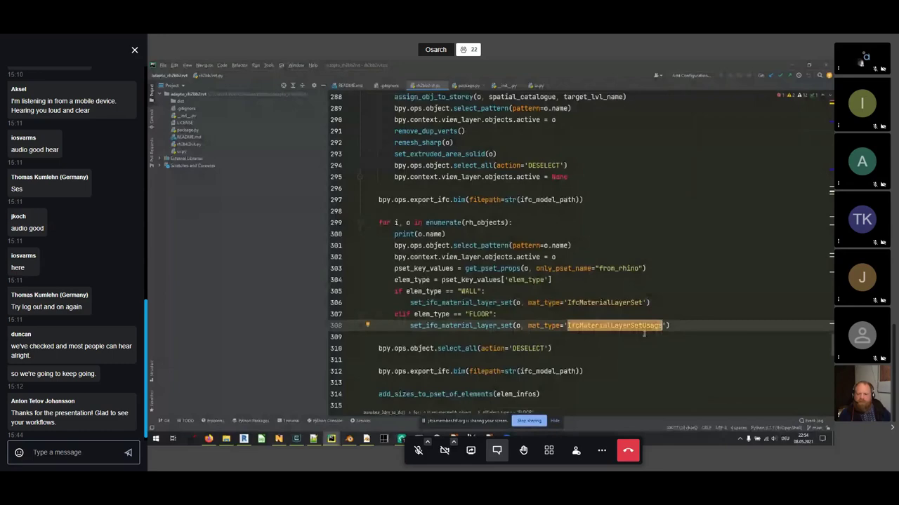
Switch to the Blender window with the converted building and select the upper-storey end wall AW 240 FF AA.009
key("alt+Tab")
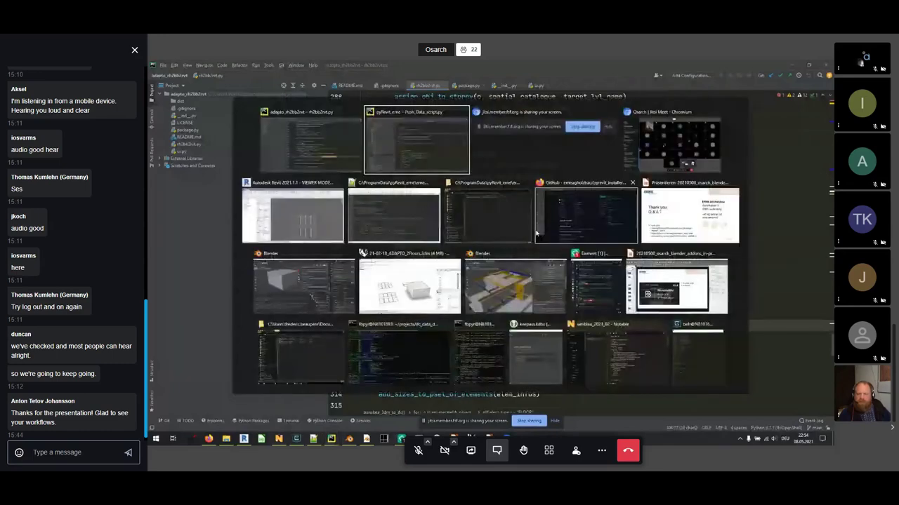
key("Down")
key("Down")
key("Left")
scroll(360, 234, "down", 3)
left_click(387, 191)
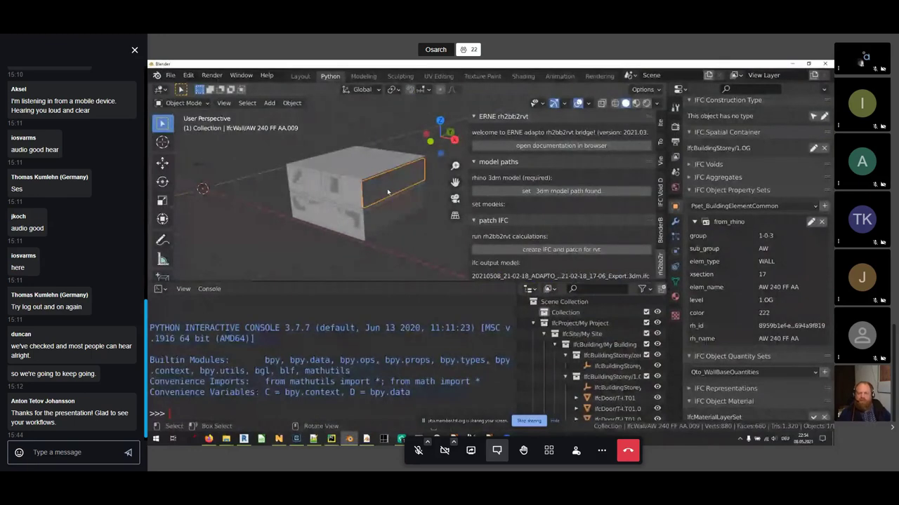
Examine the selected wall's material, mesh data and object properties for its IFC material assignment
left_click(675, 295)
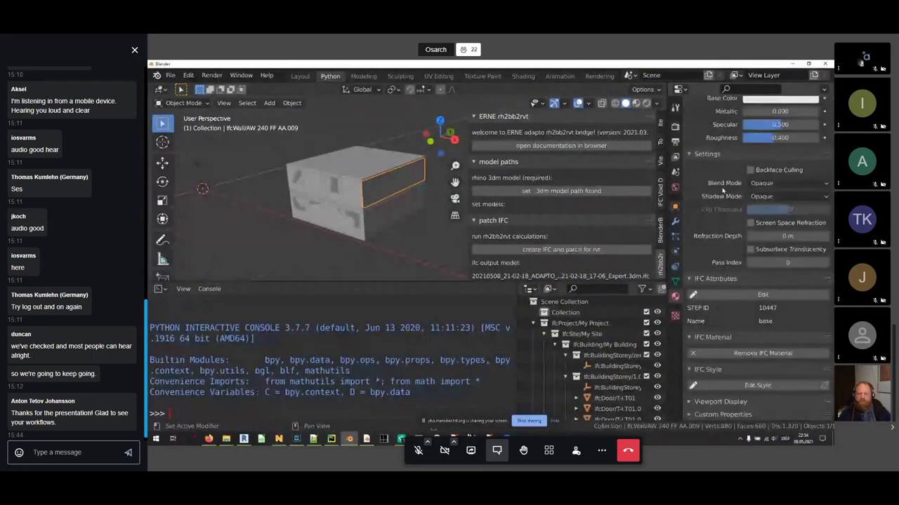
left_click(675, 283)
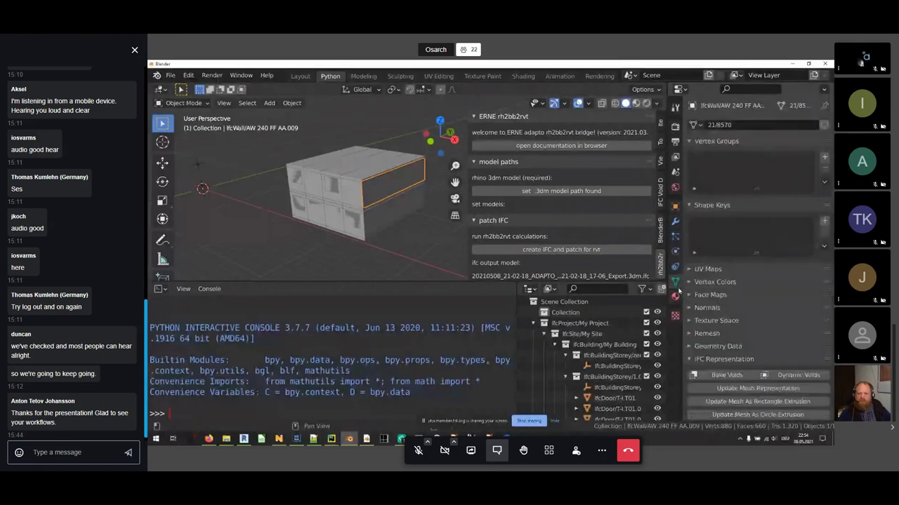
scroll(752, 248, "down", 3)
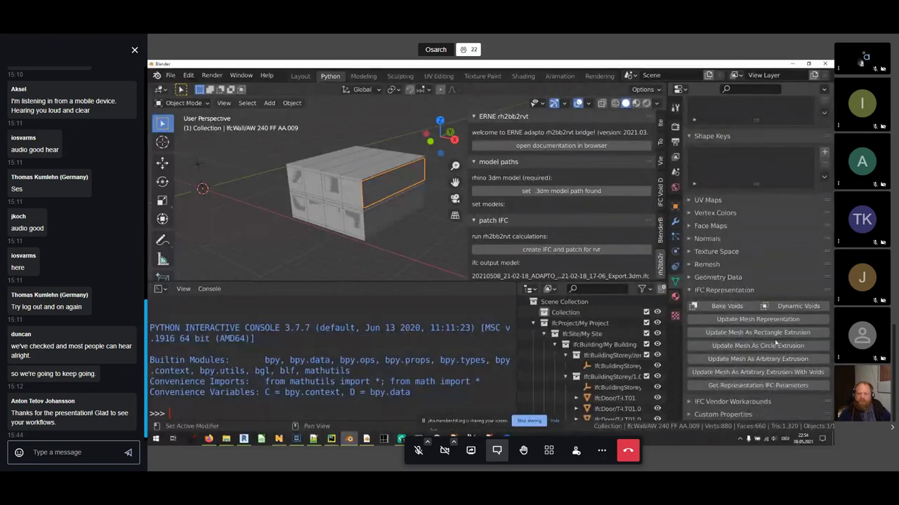
left_click(675, 206)
scroll(744, 224, "down", 2)
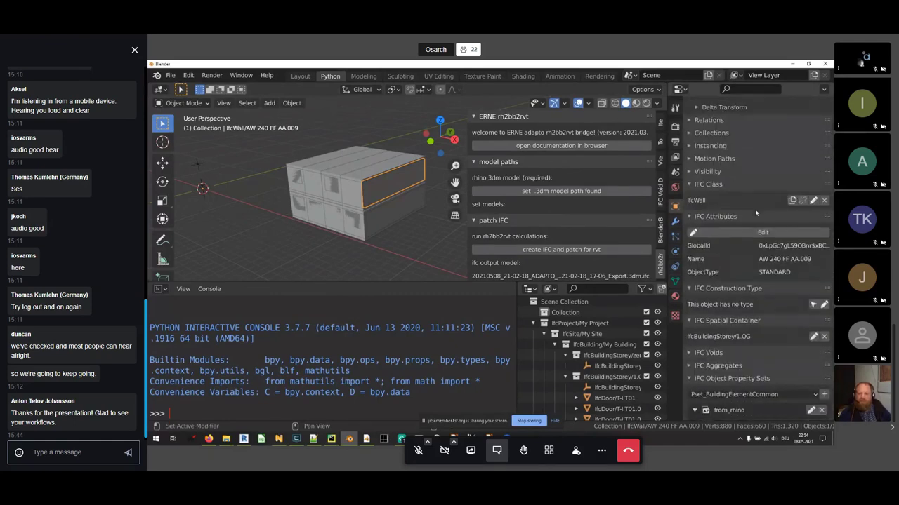
left_click(675, 296)
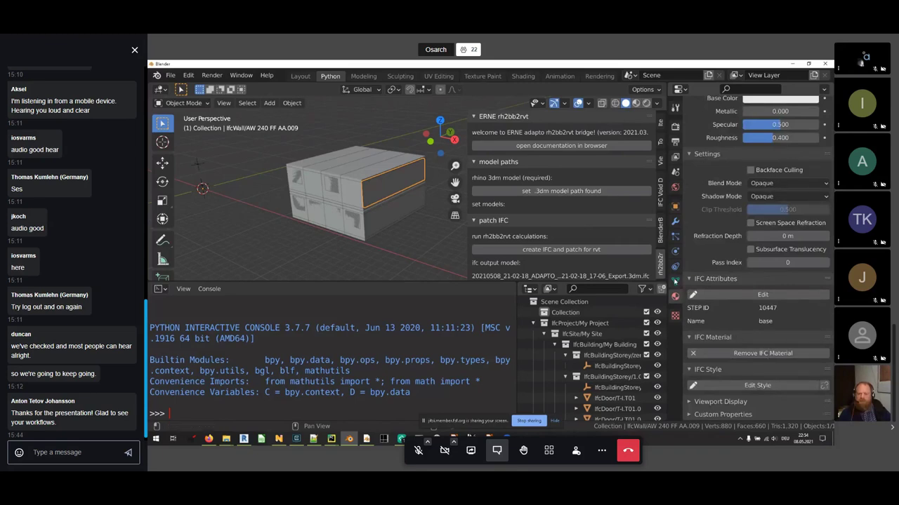
Remove the IfcMaterialLayerSet assignment from the selected wall's IFC object material
left_click(675, 205)
scroll(753, 254, "down", 6)
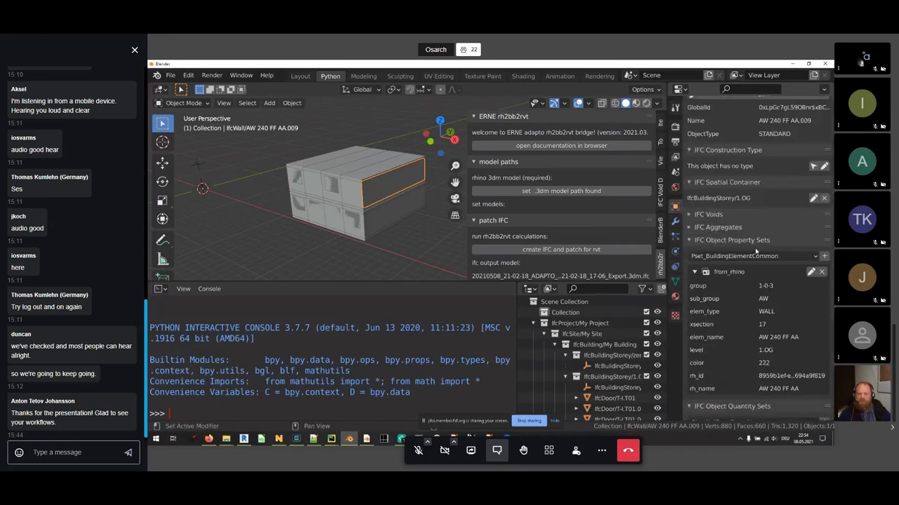
scroll(753, 254, "down", 1)
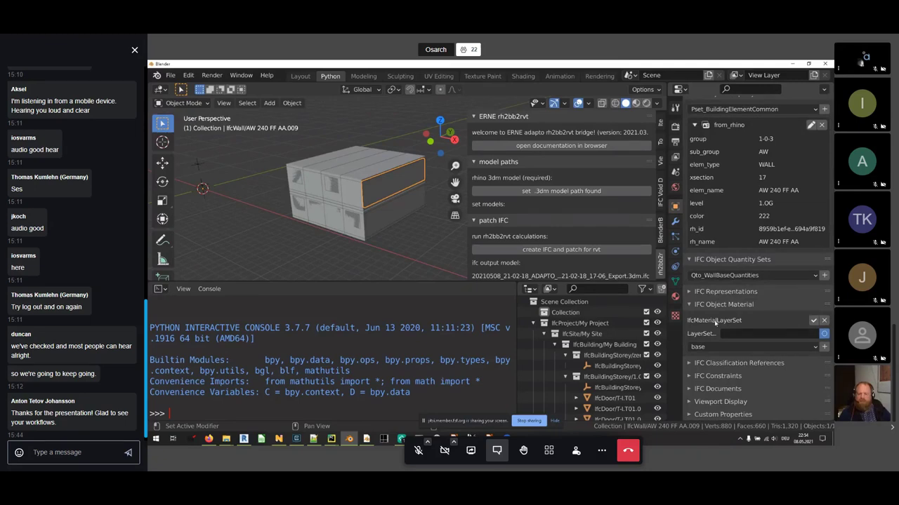
left_click(813, 320)
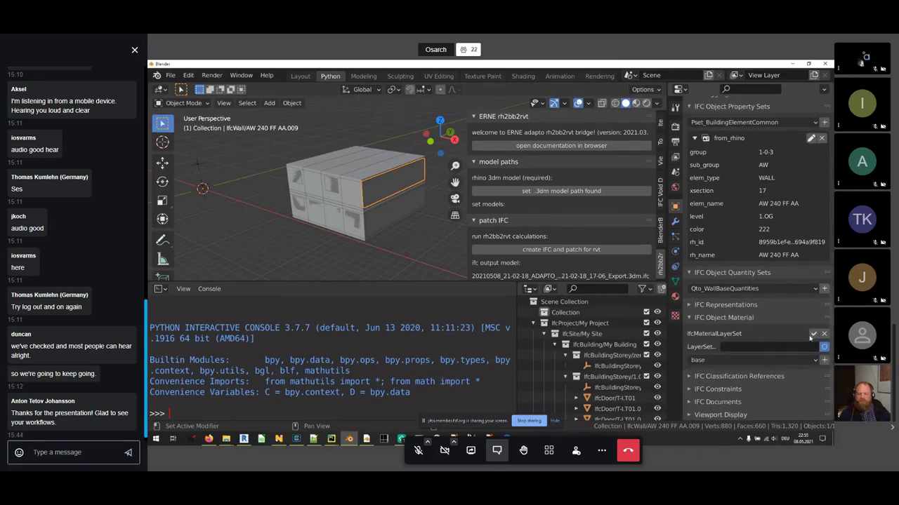
left_click(825, 336)
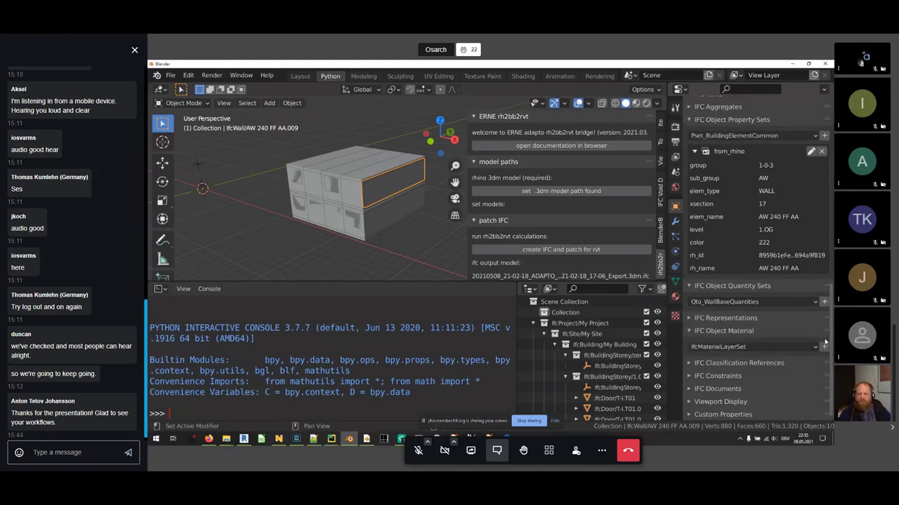
Assign an IfcMaterialLayerSet to the selected wall's IFC object material, with a base material layer of thickness 240.00
left_click(723, 347)
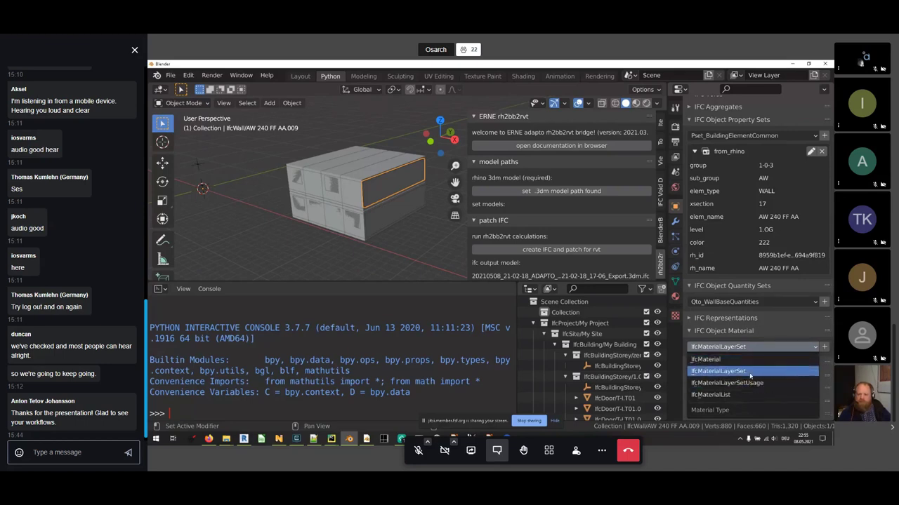
left_click(745, 371)
left_click(824, 347)
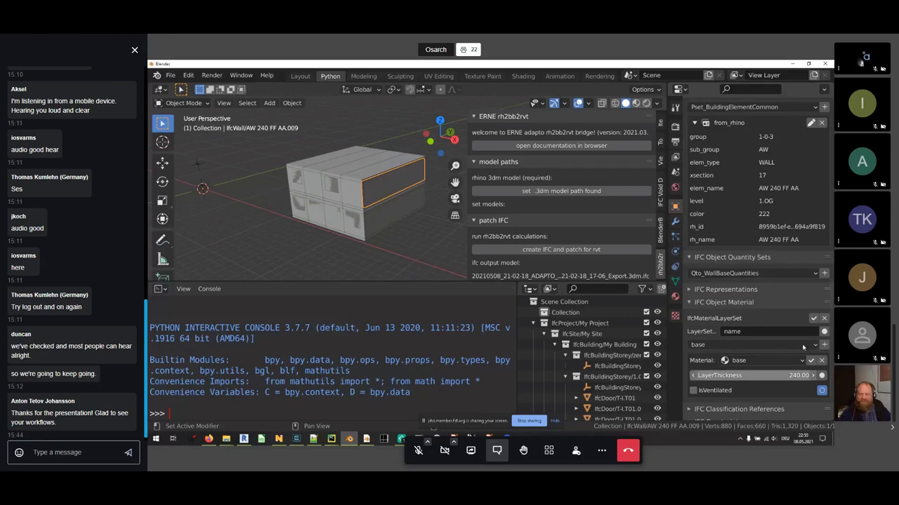
Switch to PyCharm and highlight IfcMaterialLayerSetUsage in the FLOOR branch of rh2bb2rvt.py
key("alt+Tab")
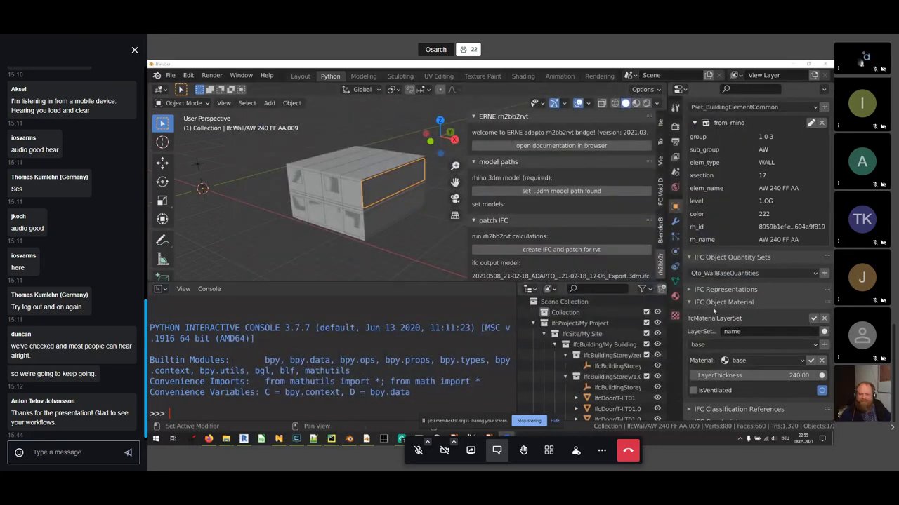
key("alt+Tab")
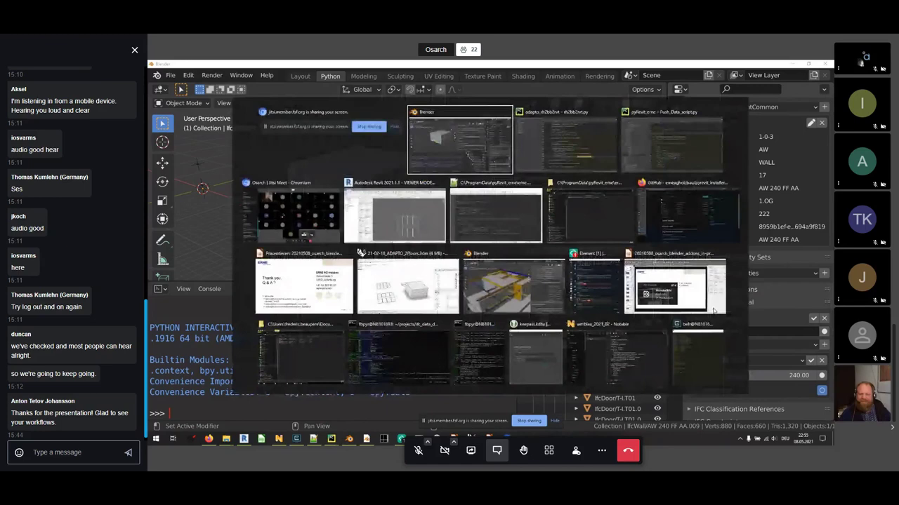
key("alt+Tab")
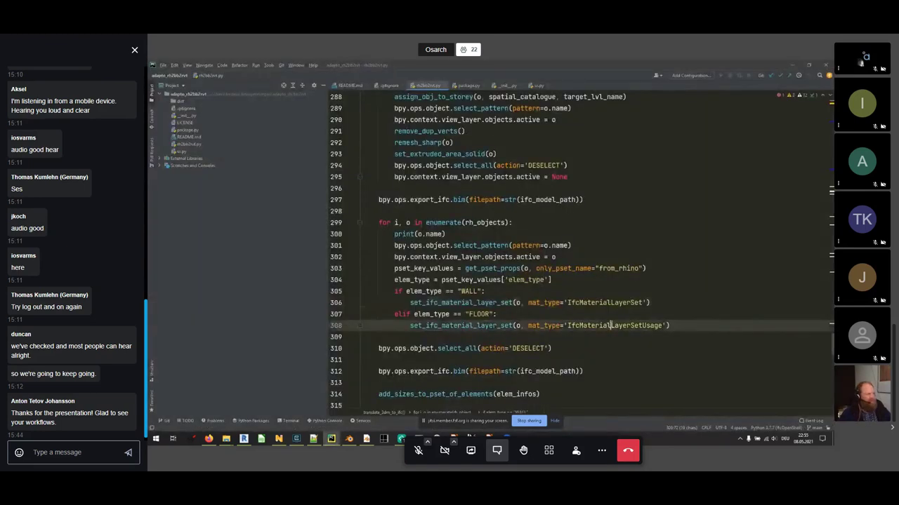
double_click(611, 325)
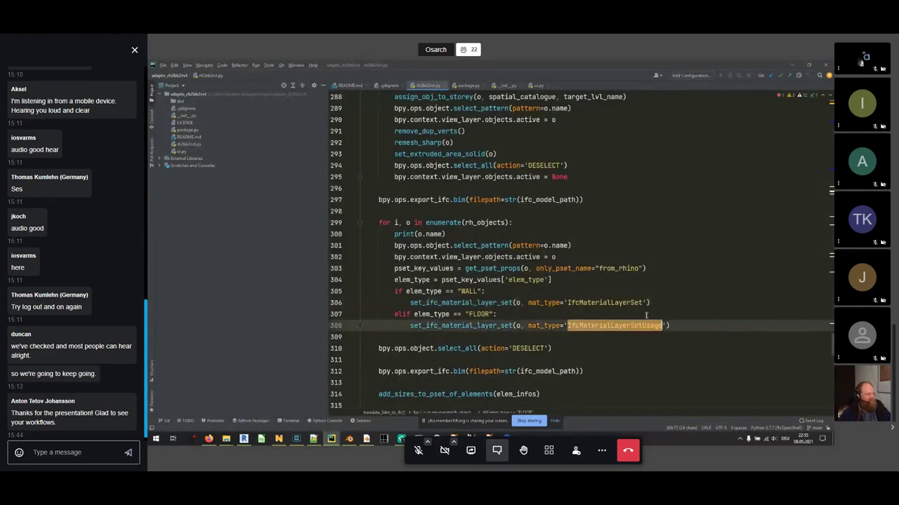
left_click(536, 337)
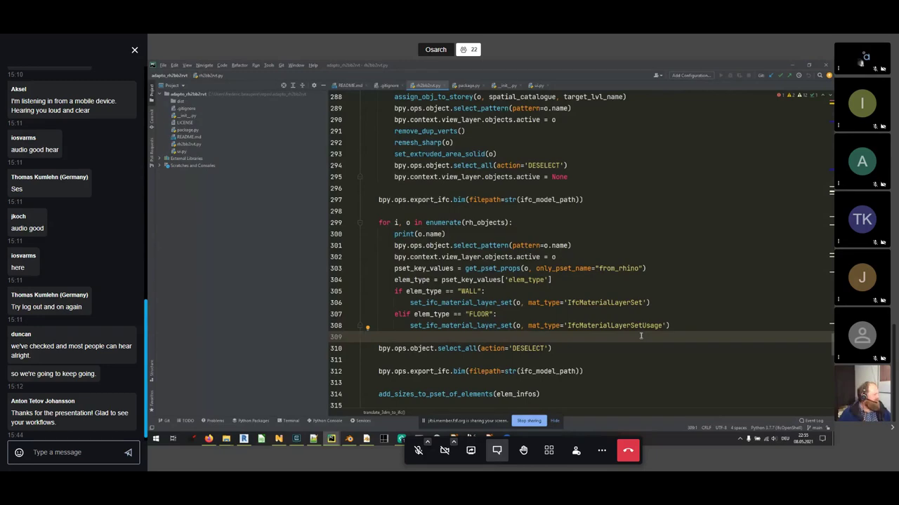
Switch to the OSArch wiki, search for "blender" and open the Blender page
key("alt+Tab")
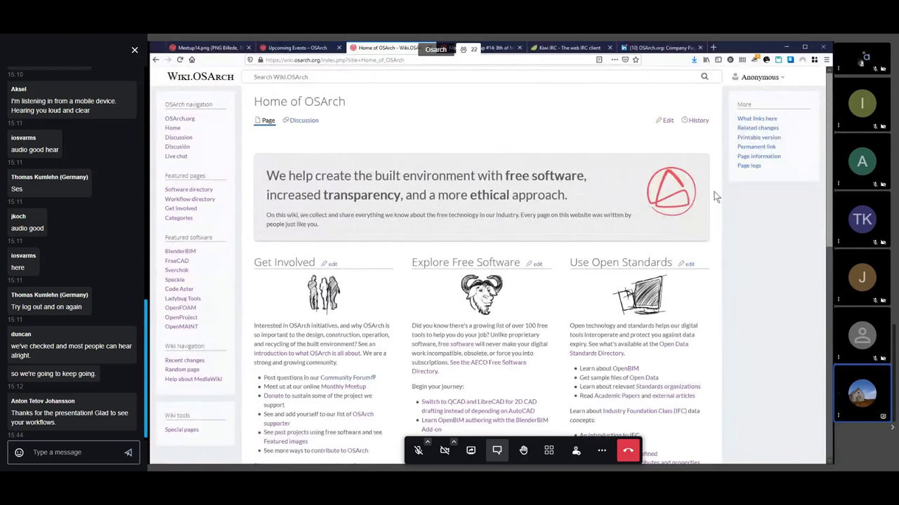
left_click(313, 78)
type("blender")
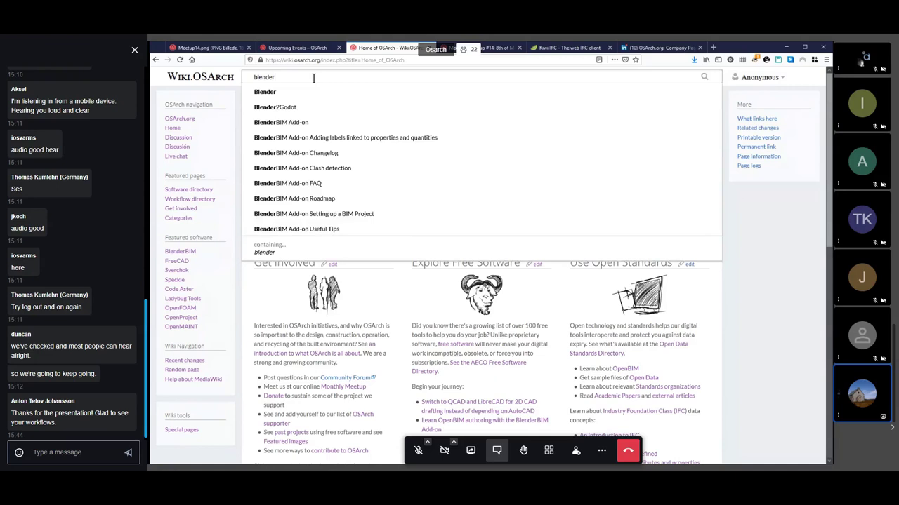
left_click(266, 93)
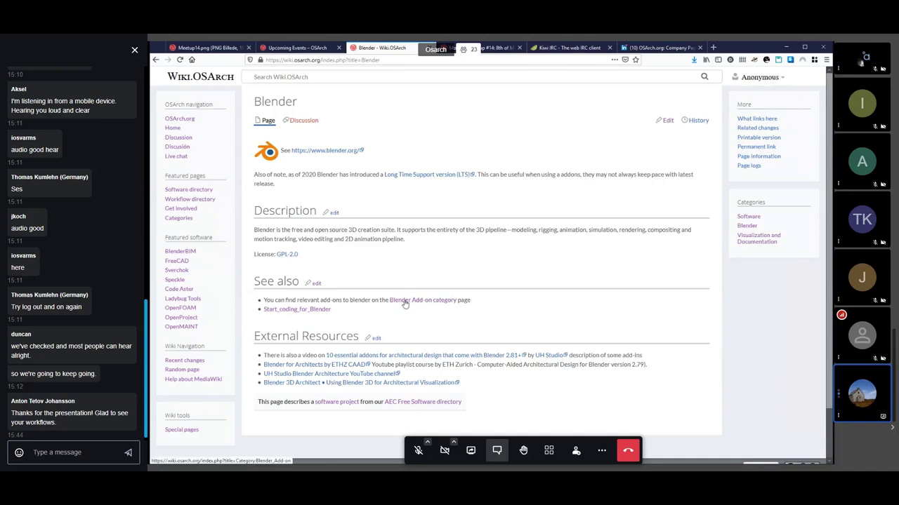
Open the Blender Add-on category, view its Point Cloud Visualizer page and return to the category
left_click(427, 299)
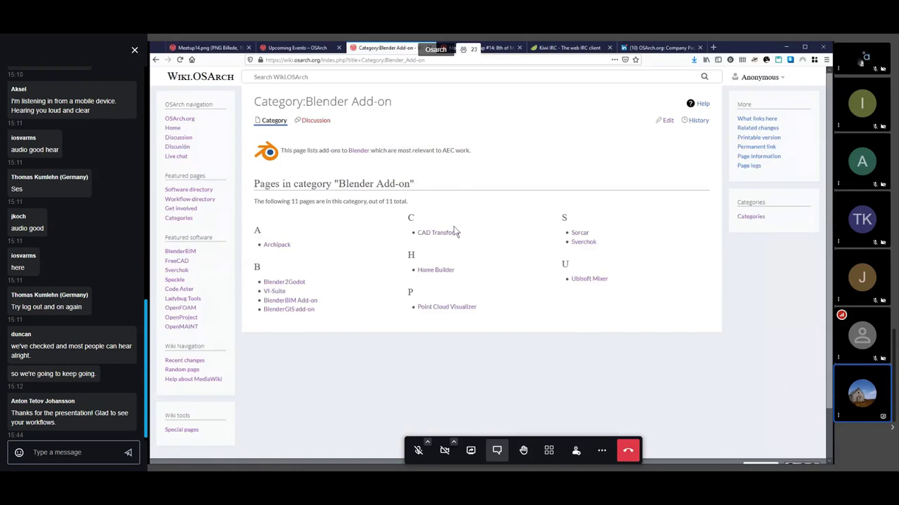
left_click(441, 307)
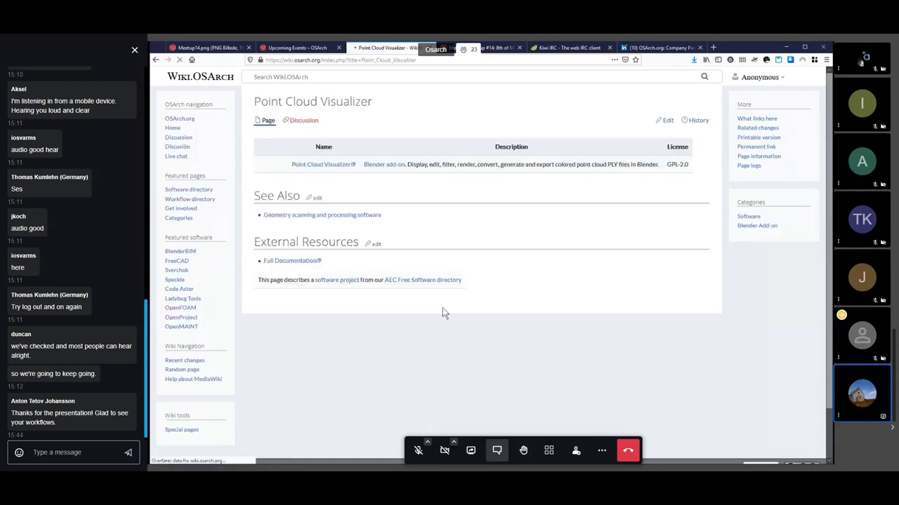
left_click(155, 60)
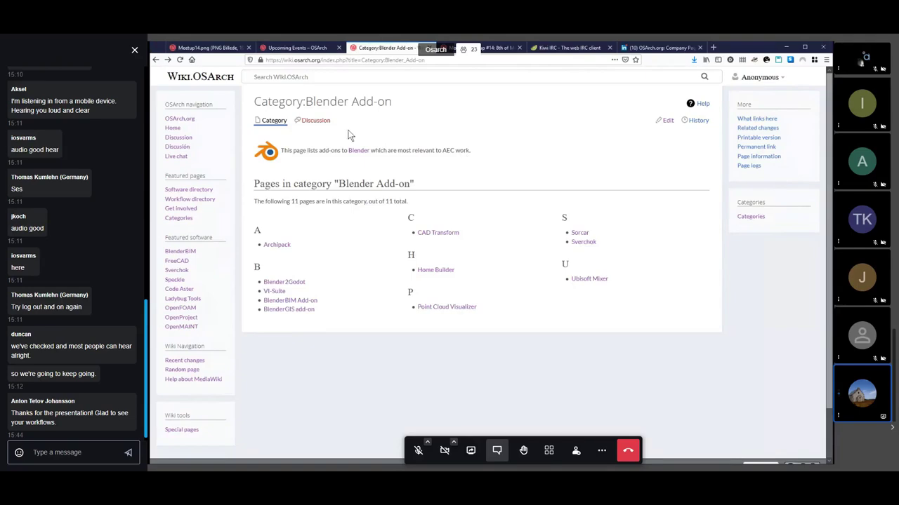
Browse the wiki's AEC Free Software directory and open the Blender page from its listing
left_click(192, 193)
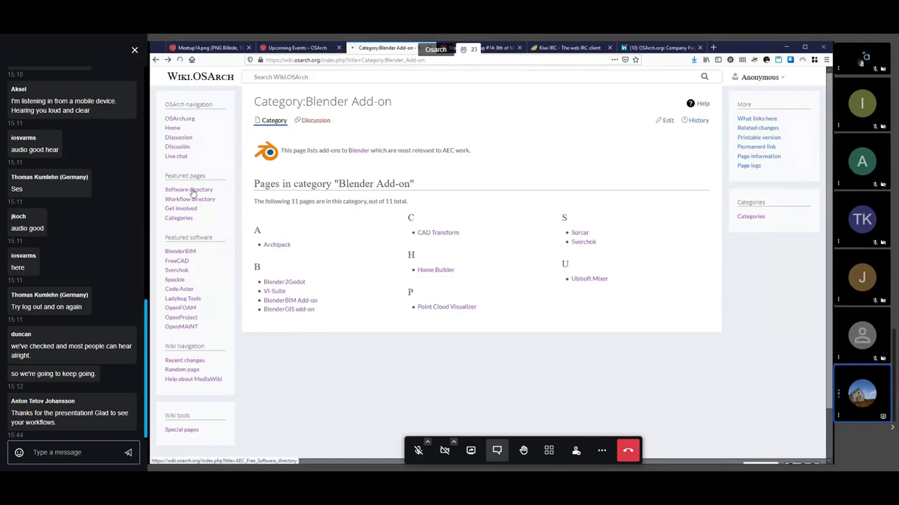
scroll(523, 259, "down", 15)
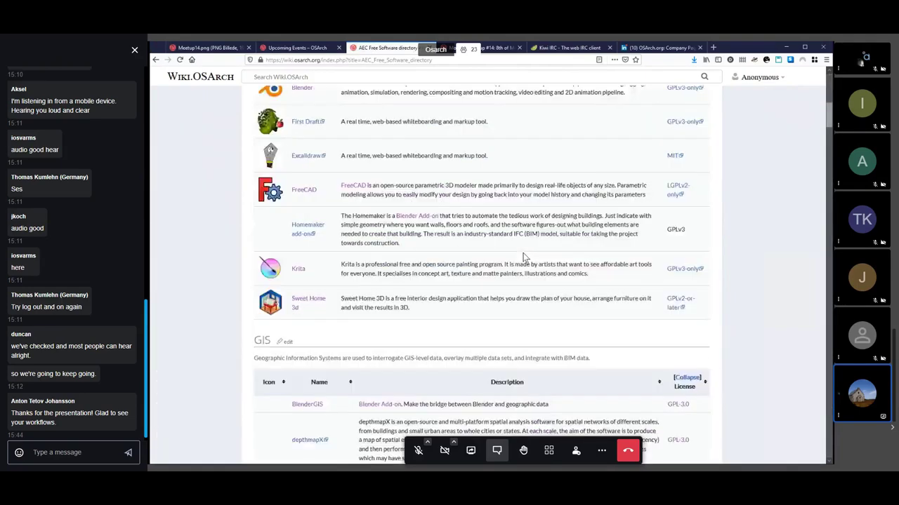
scroll(523, 258, "up", 2)
scroll(523, 258, "up", 12)
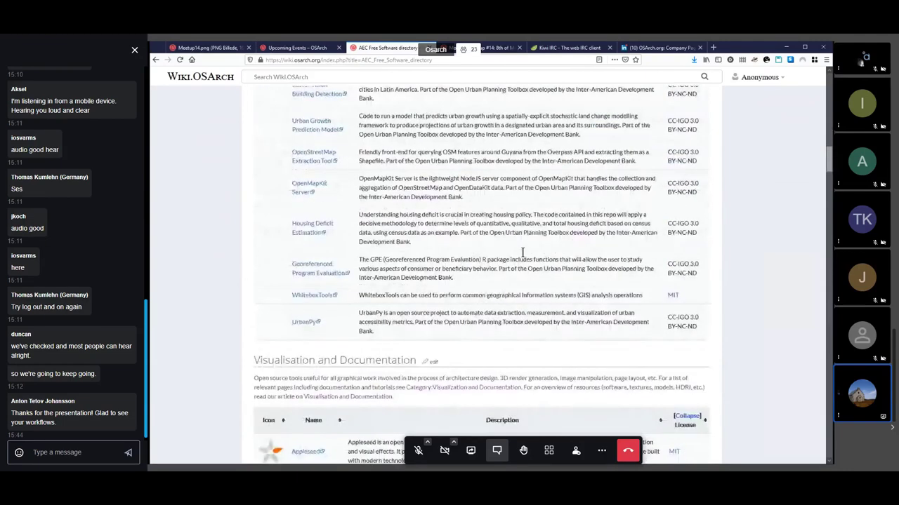
scroll(525, 257, "down", 7)
left_click(300, 205)
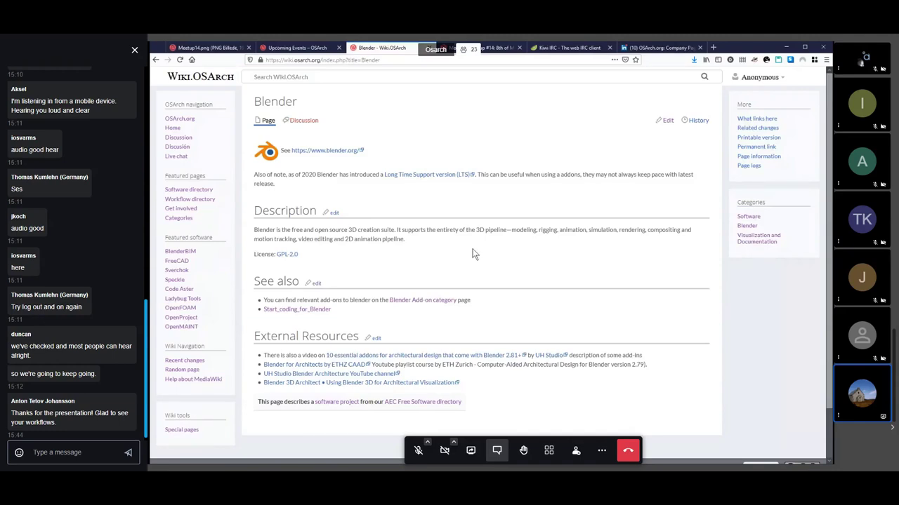
Open the Blender Add-on category page, view its source in the wiki editor and leave without saving
left_click(426, 301)
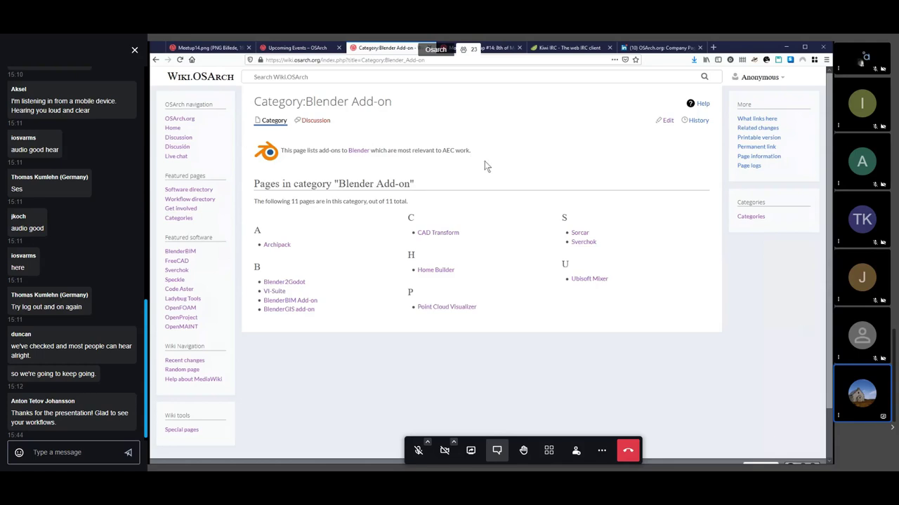
left_click(664, 120)
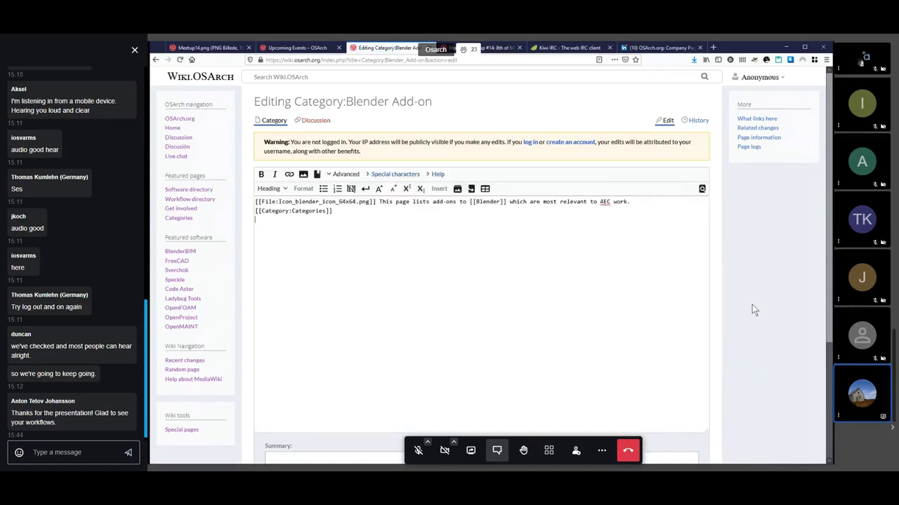
scroll(754, 310, "down", 5)
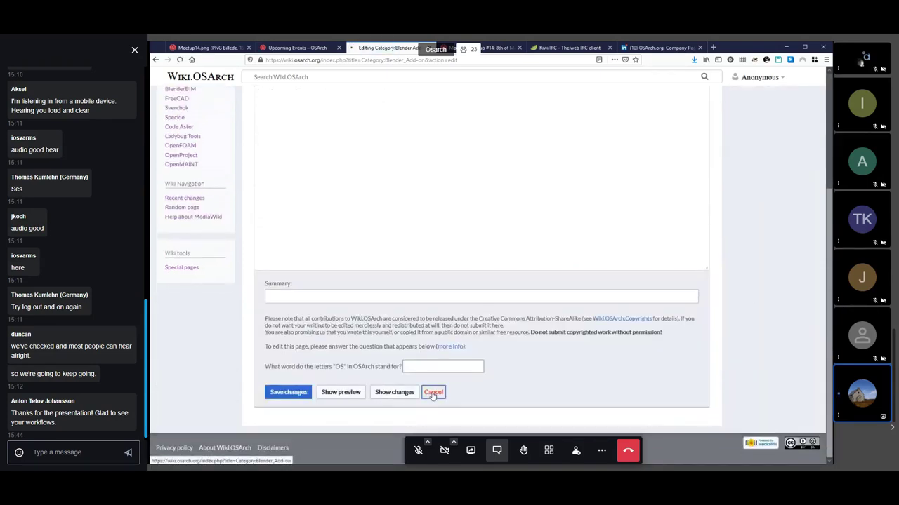
left_click(431, 394)
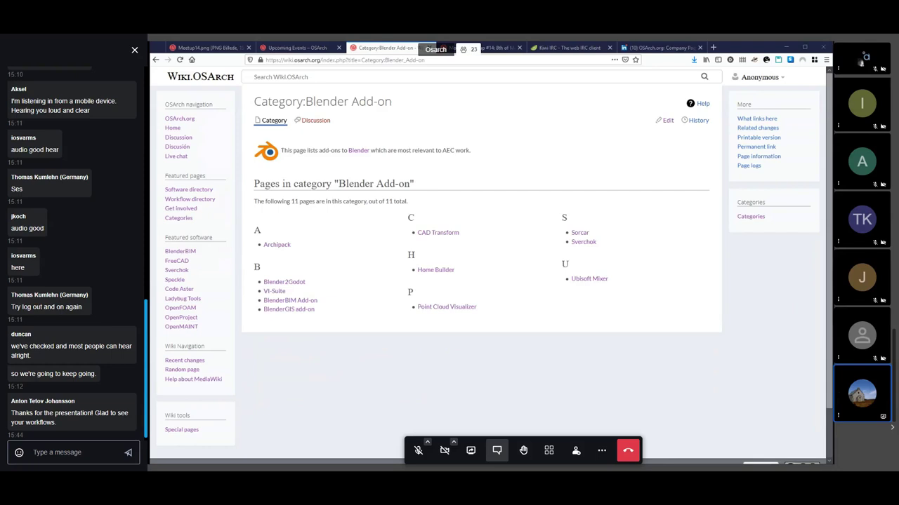
Show the meeting in tile view, skim the rvt_void_exchange/03 GitHub page shared in the chat and return to the meeting
key("w")
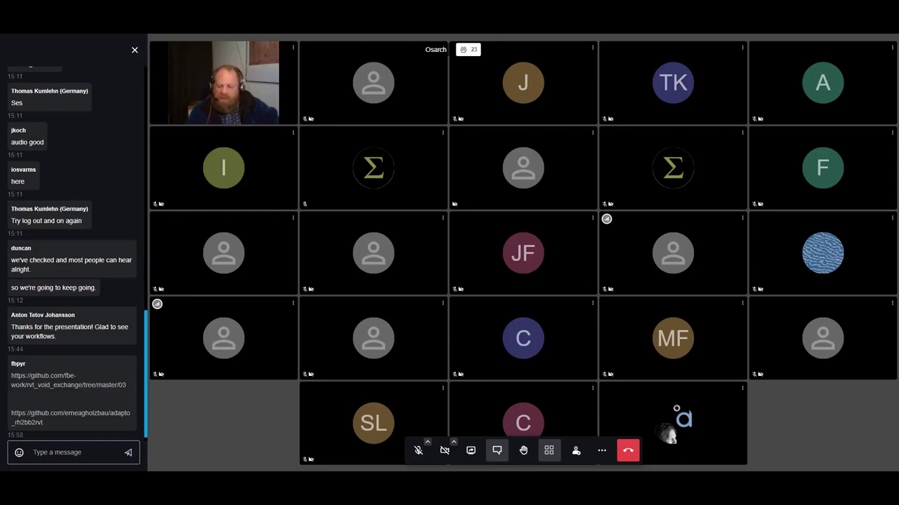
left_click(60, 386)
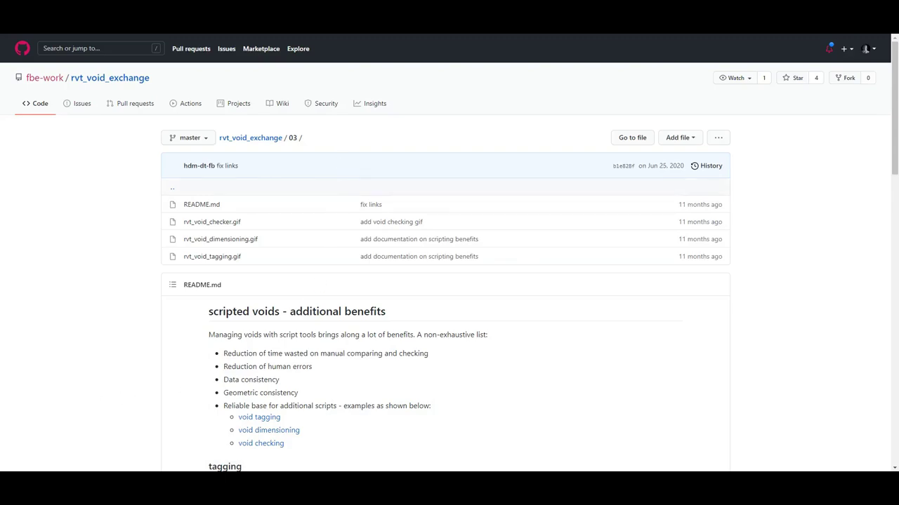
scroll(336, 205, "down", 10)
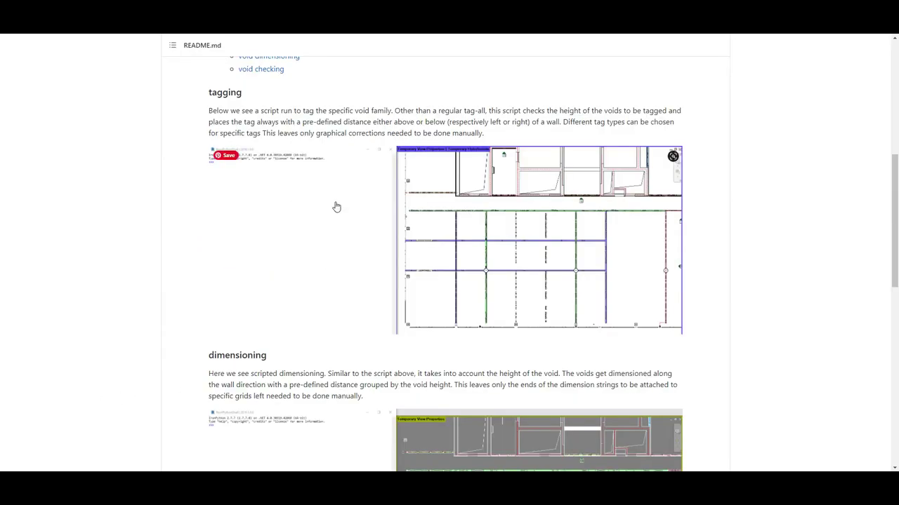
scroll(336, 205, "up", 10)
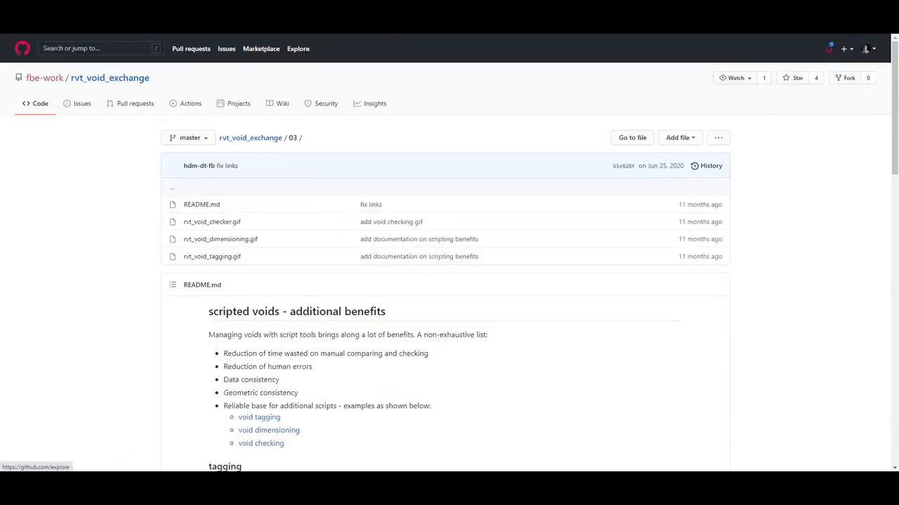
key("alt+Tab")
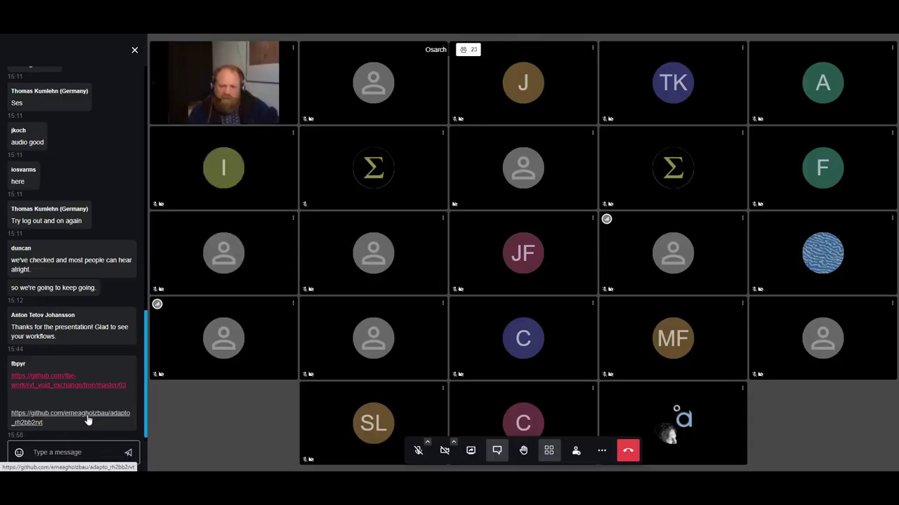
View the adapto_rh2bb2rvt GitHub repository shared in the chat and return to the meeting
left_click(87, 419)
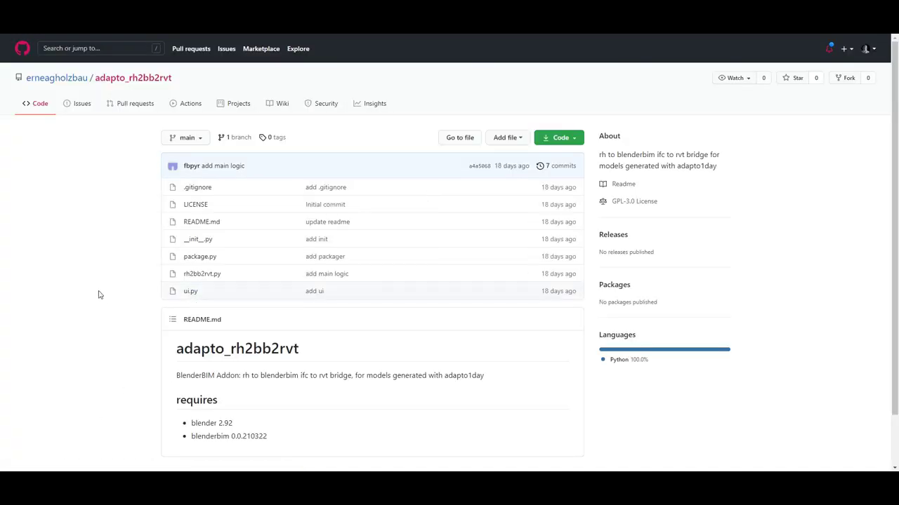
scroll(98, 293, "down", 1)
scroll(99, 294, "up", 1)
key("alt+Tab")
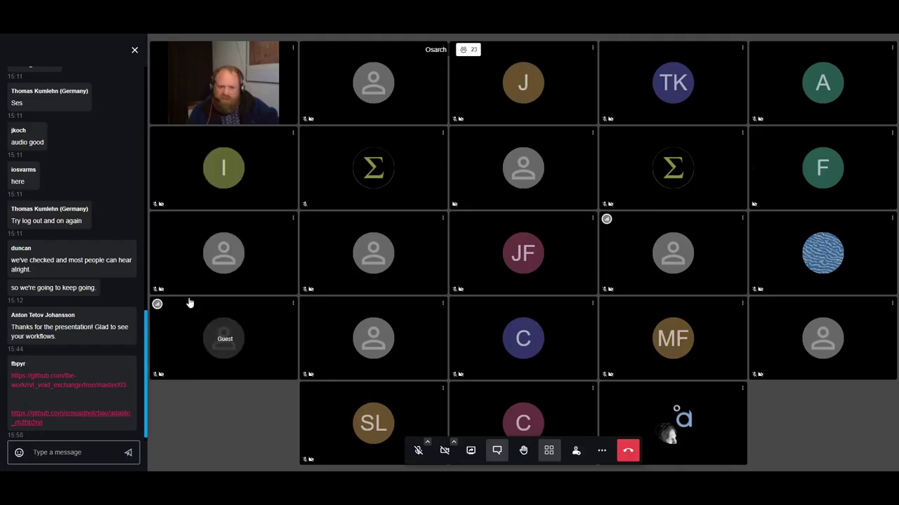